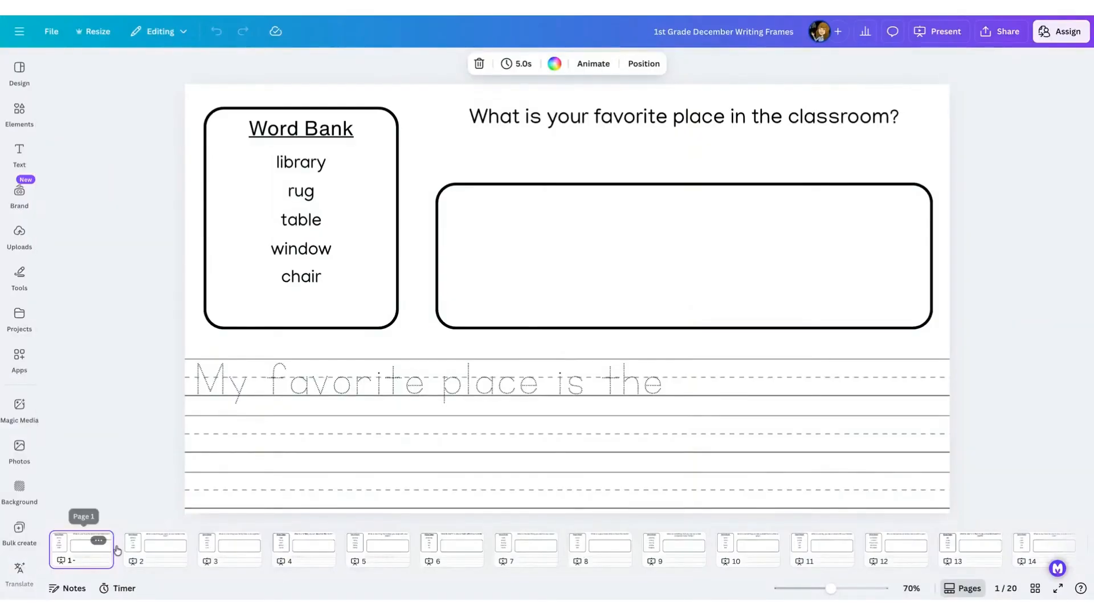
# - Look through several pages of the 1st Grade December Writing Frames design
pyautogui.click(222, 551)
pyautogui.click(280, 557)
pyautogui.click(383, 558)
pyautogui.click(445, 550)
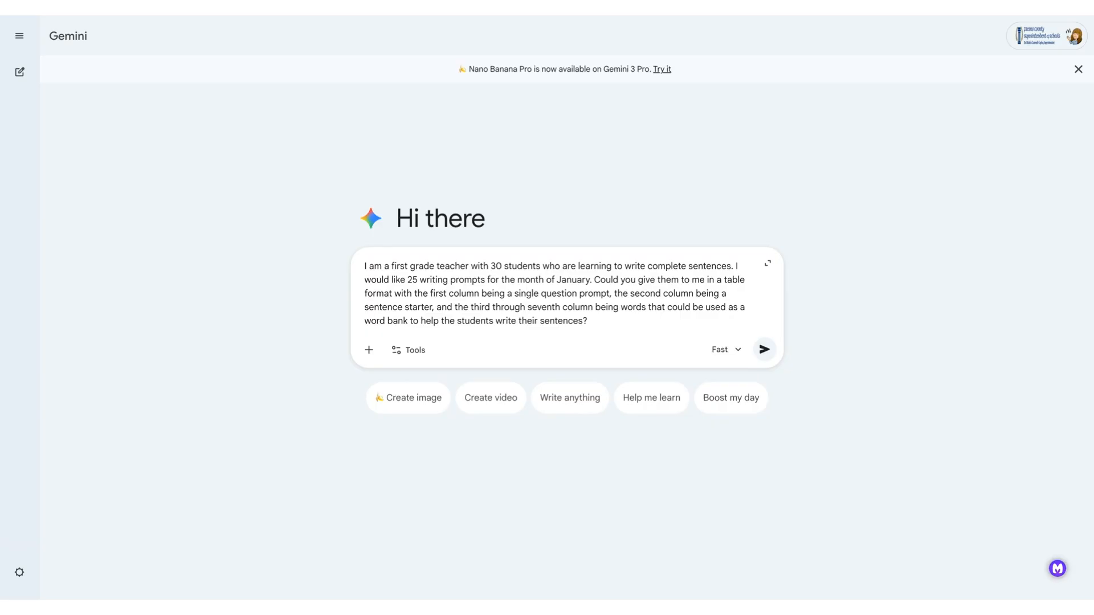
# - Switch to Gemini, submit the request for 25 January first-grade writing prompts in table format, and regenerate the answer without Canvas
pyautogui.click(764, 349)
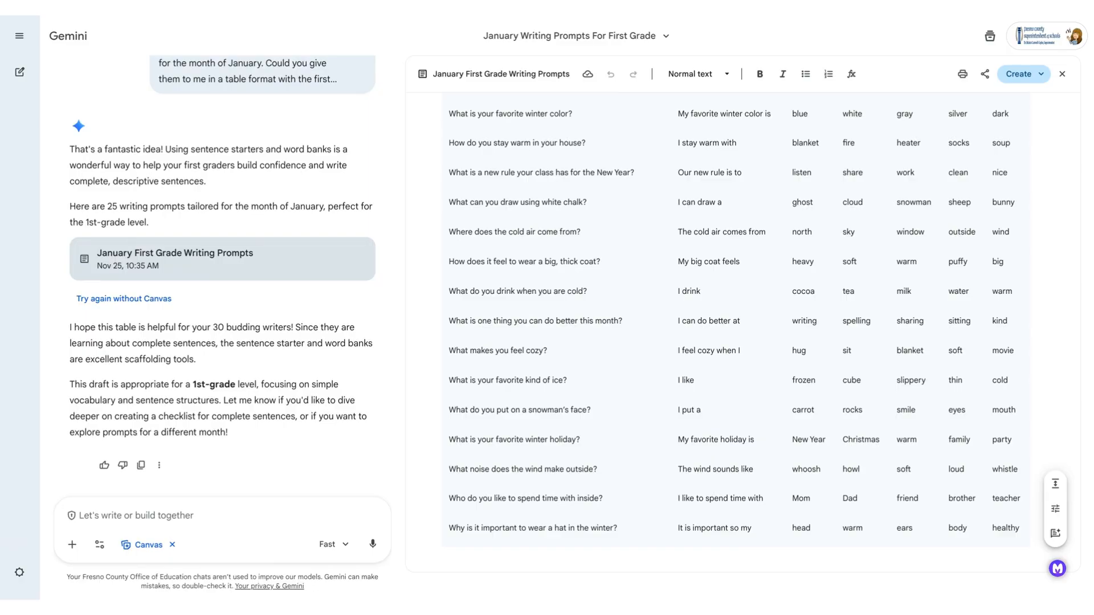
pyautogui.click(124, 299)
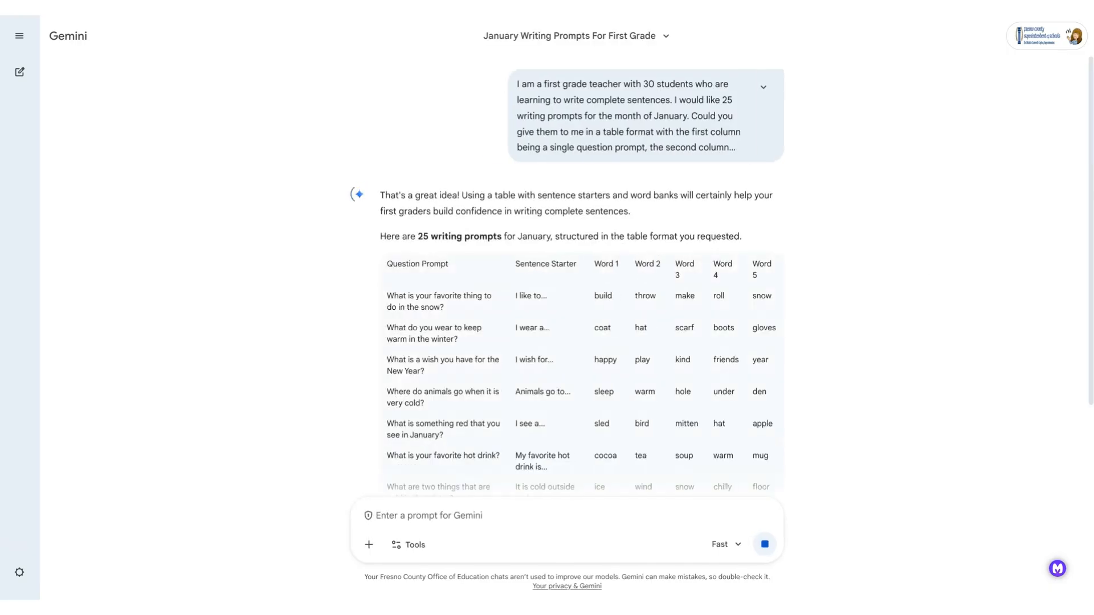
# - Ask Gemini to recreate the table with column two's sentence starters rewritten without the "..." at the end
pyautogui.scroll(-4, 691, 359)
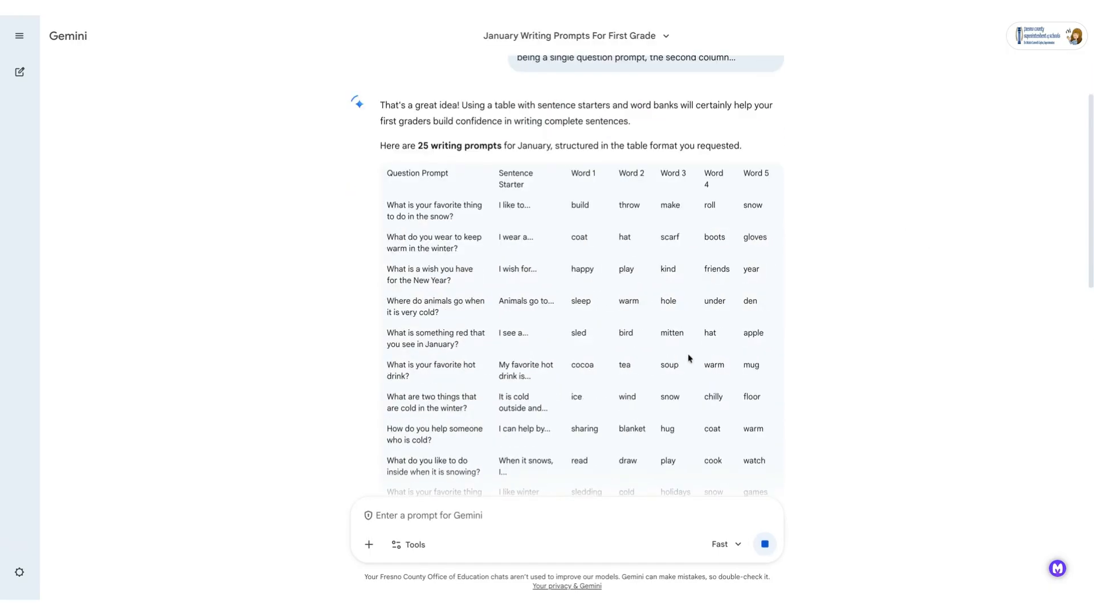
pyautogui.scroll(-8, 690, 359)
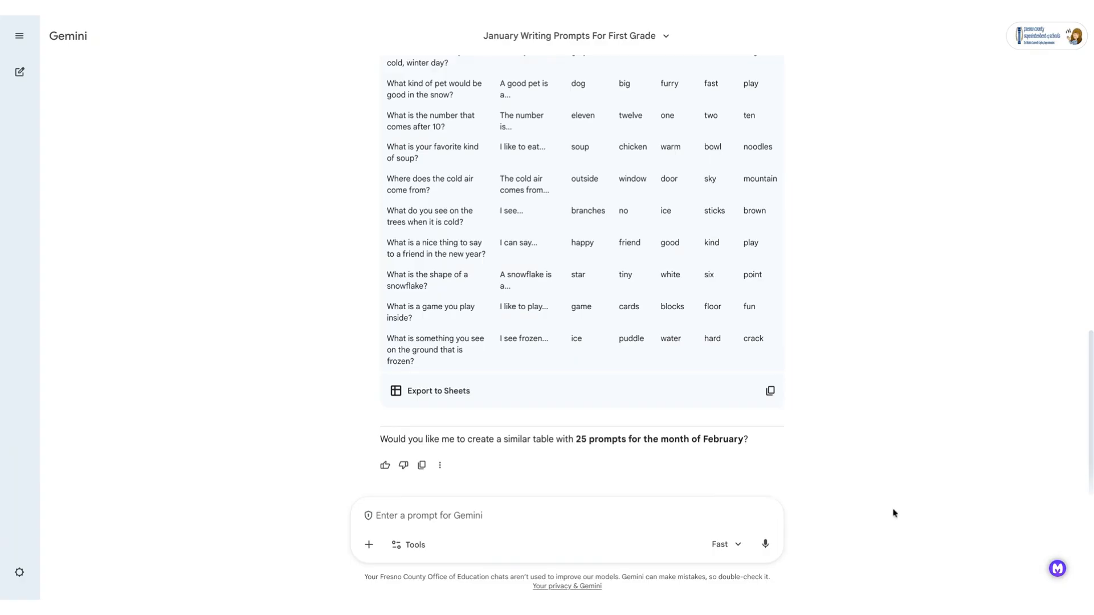
pyautogui.write('Recreate this table and in column two rewrite the sentence starters without the ... at the end.')
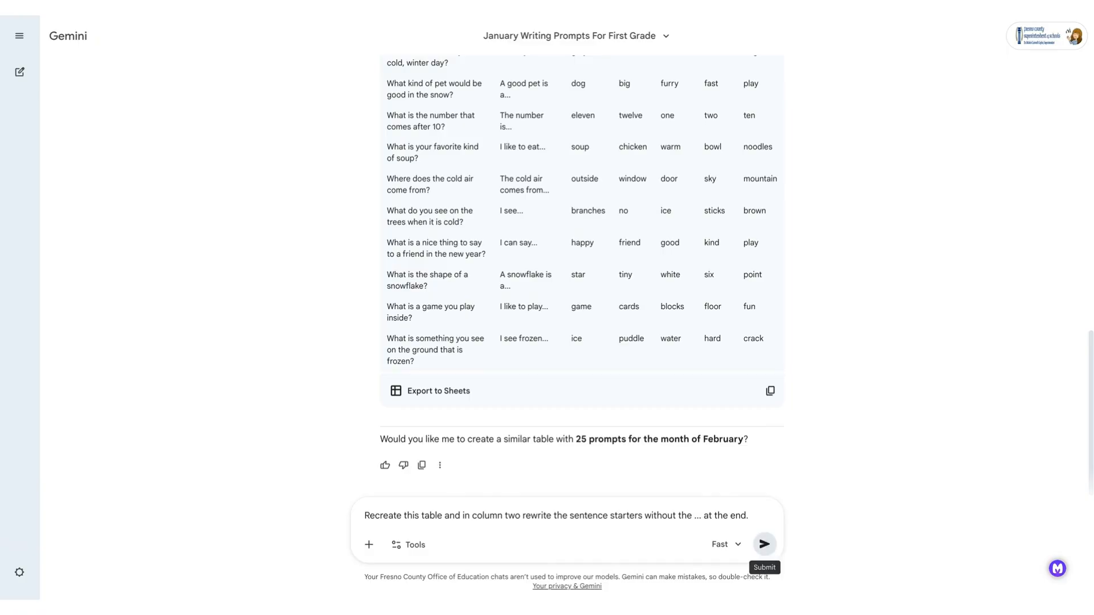
pyautogui.click(765, 544)
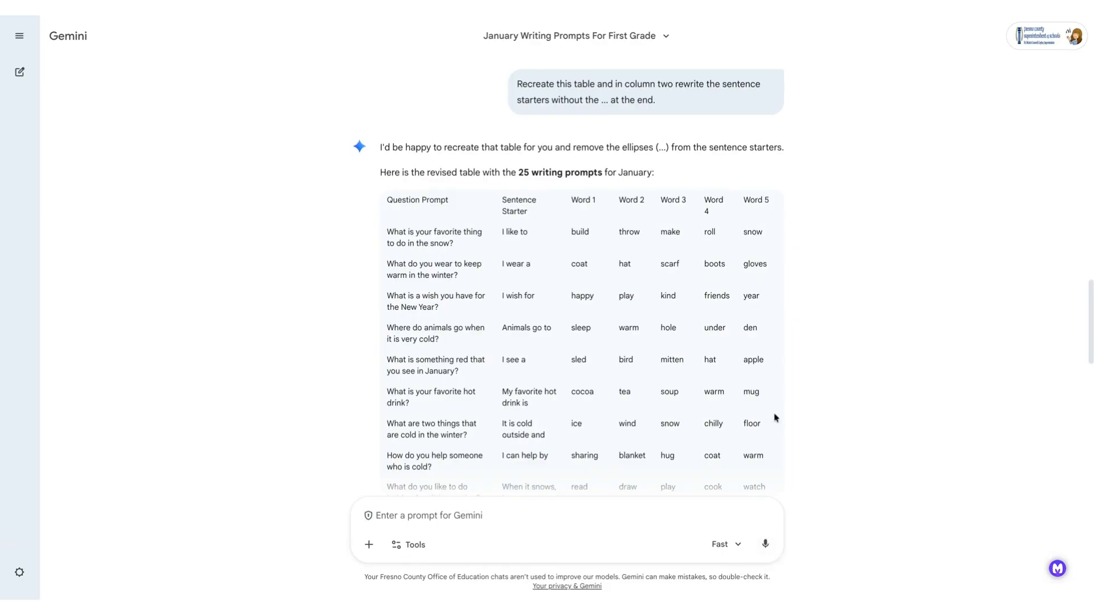
# - Export the revised writing prompts table to Google Sheets and open the new spreadsheet
pyautogui.scroll(-3, 744, 402)
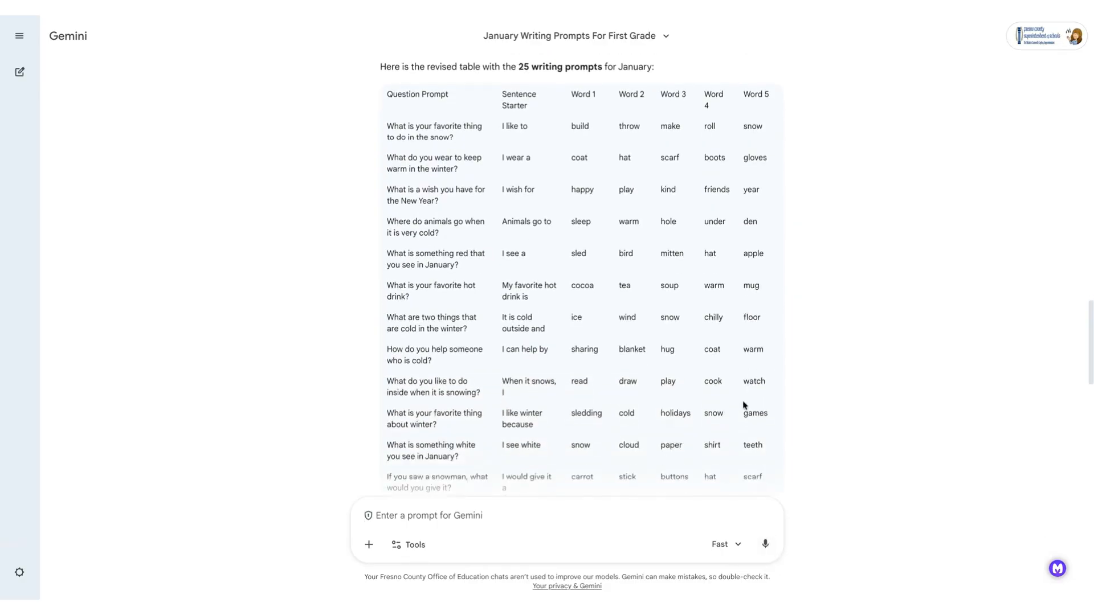
pyautogui.scroll(-5, 742, 386)
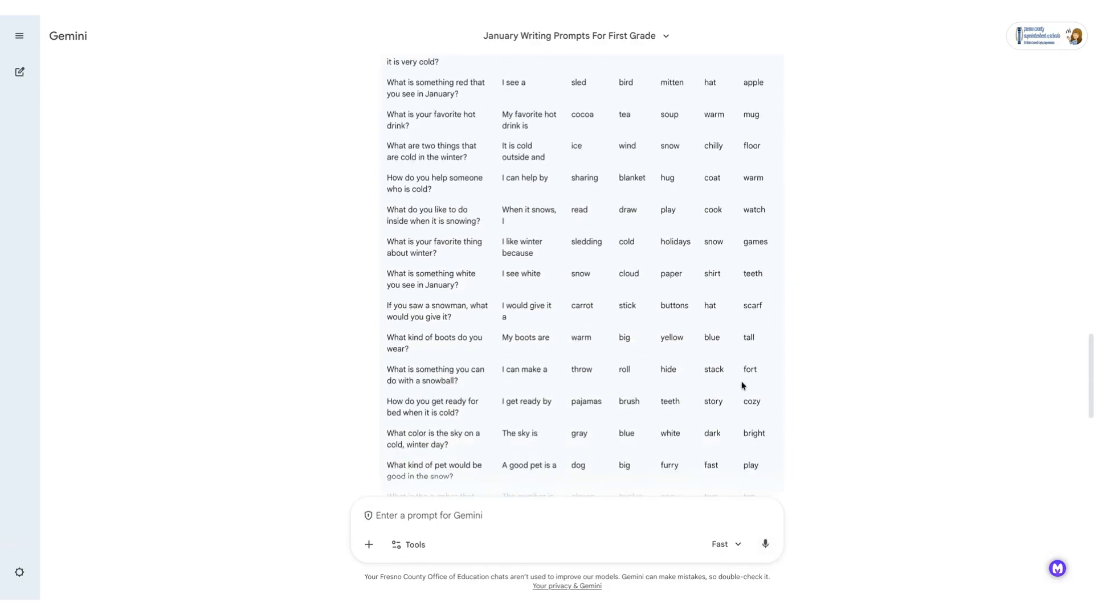
pyautogui.scroll(-7, 743, 386)
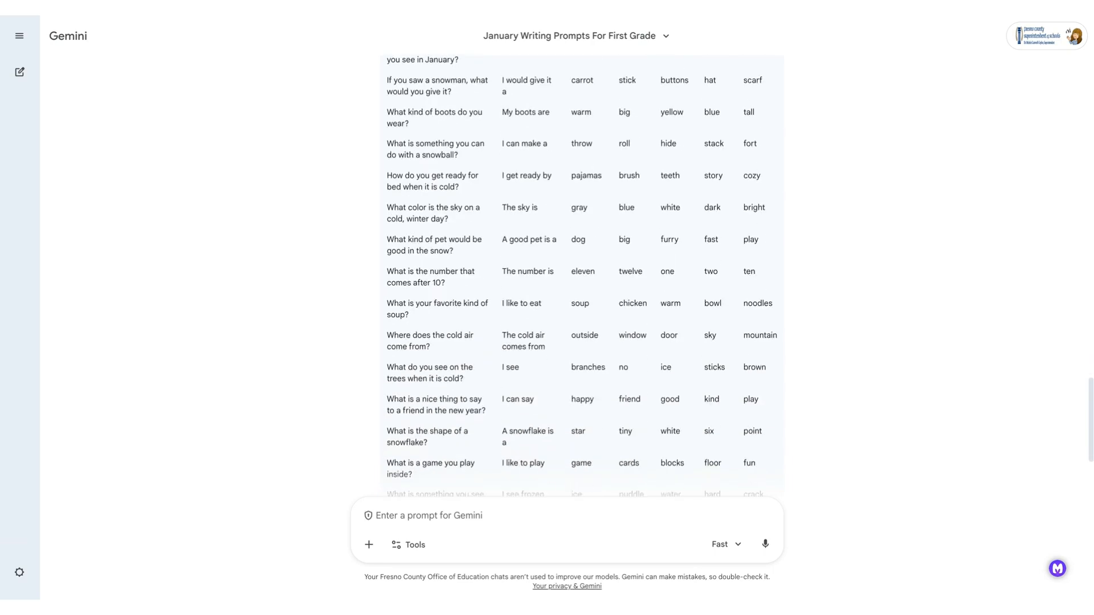
pyautogui.scroll(-2, 568, 277)
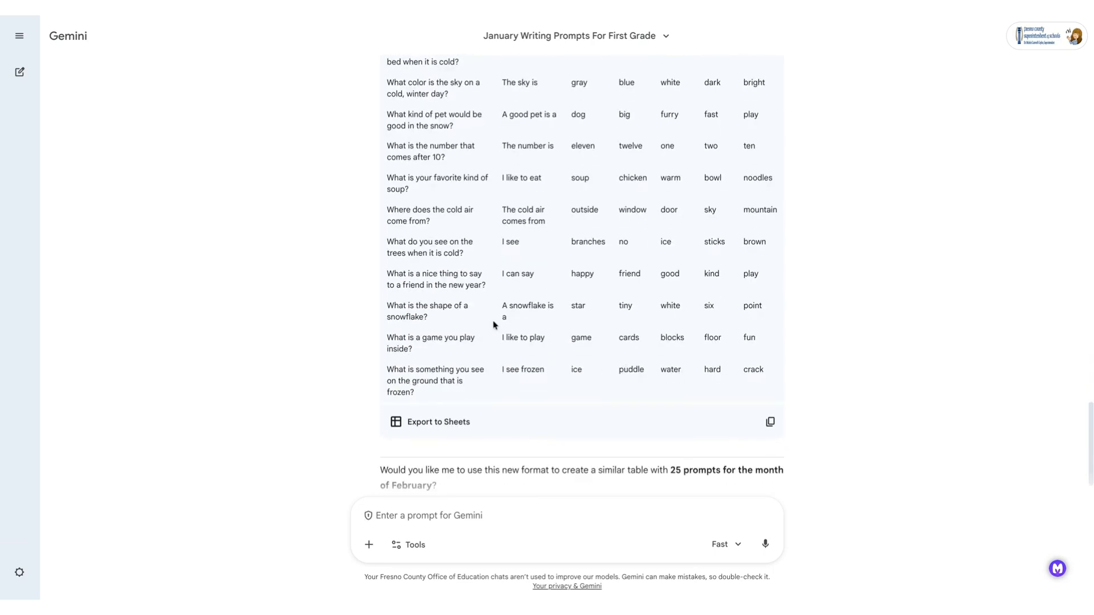
pyautogui.click(461, 423)
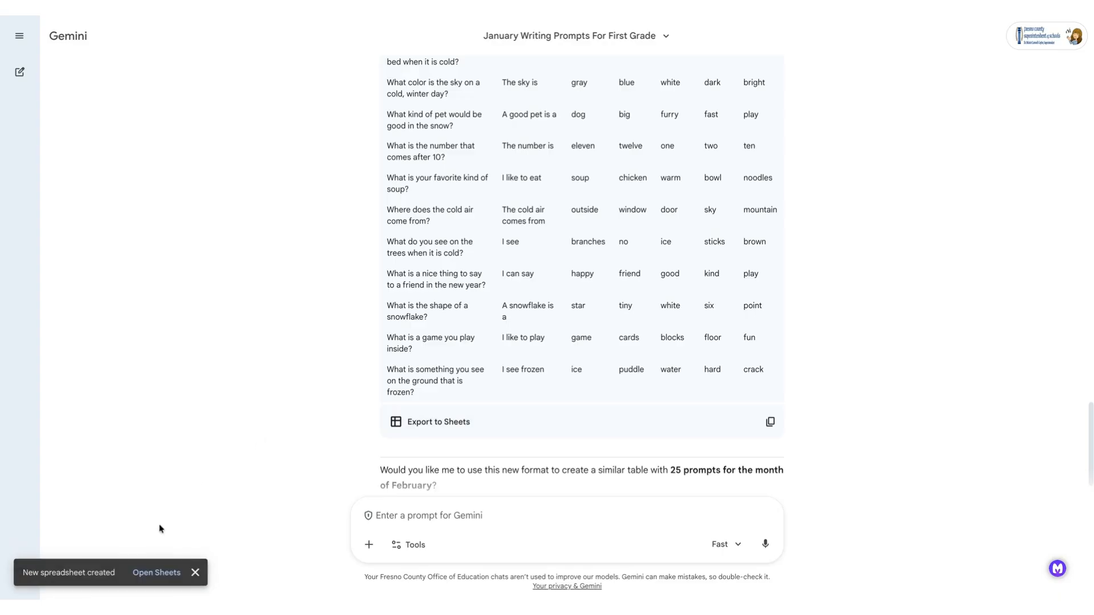
pyautogui.click(157, 573)
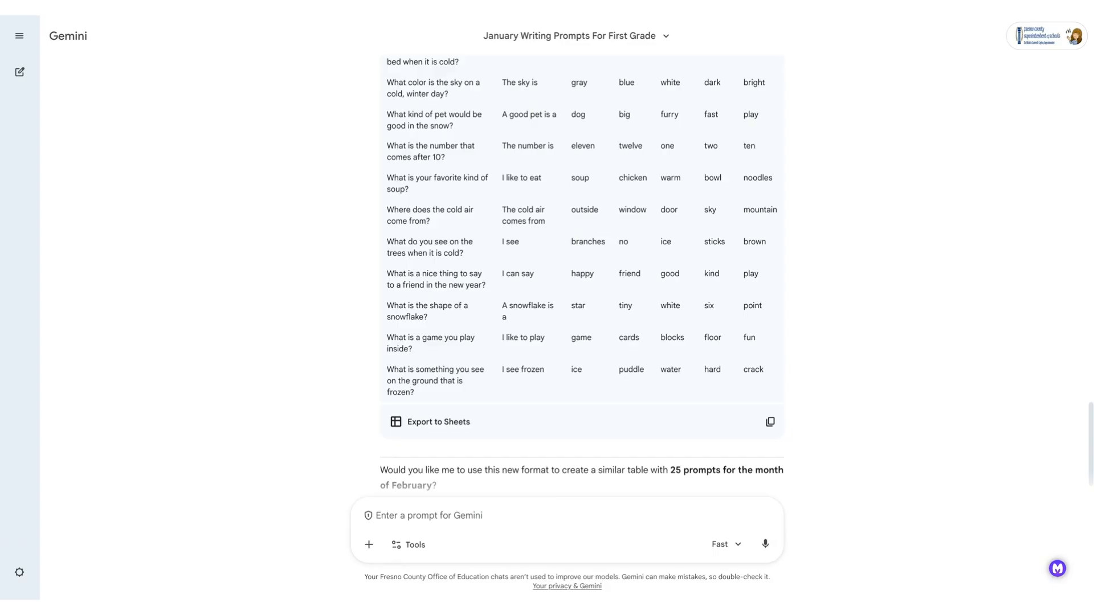
pyautogui.hotkey('ctrl', 'Tab')
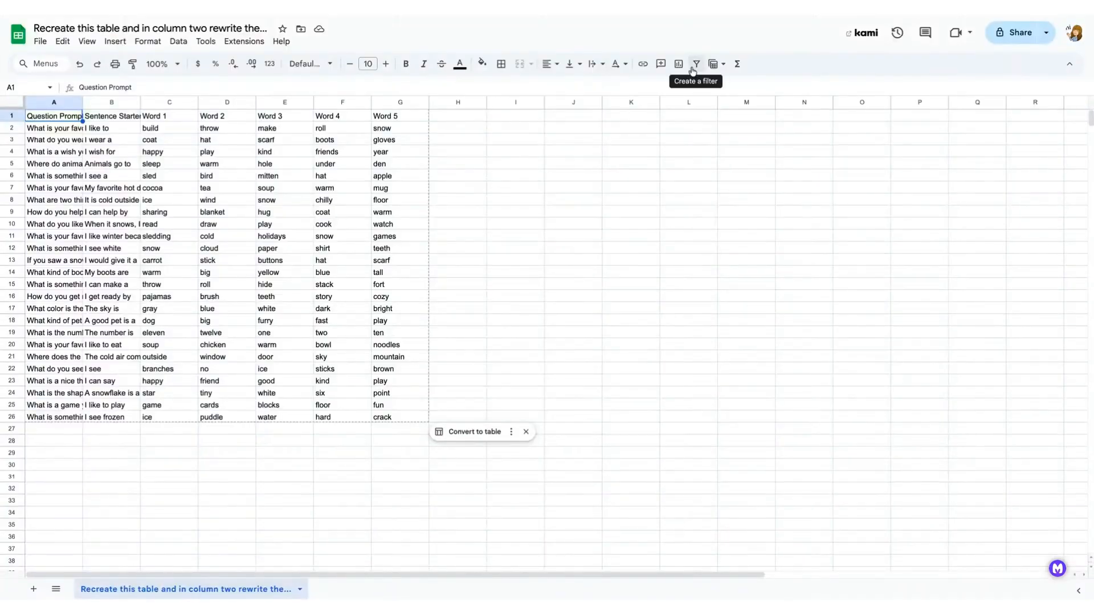
# - Rename the spreadsheet "January Writing Prompts 1st grade" and copy the whole table, range A1:G26
pyautogui.click(158, 28)
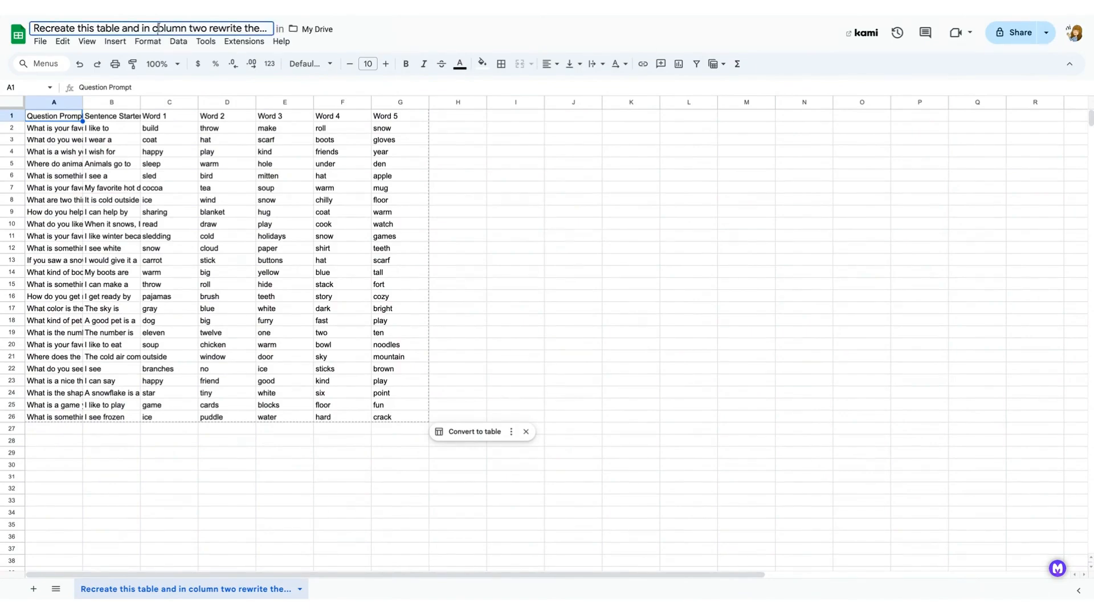
pyautogui.press('super+a')
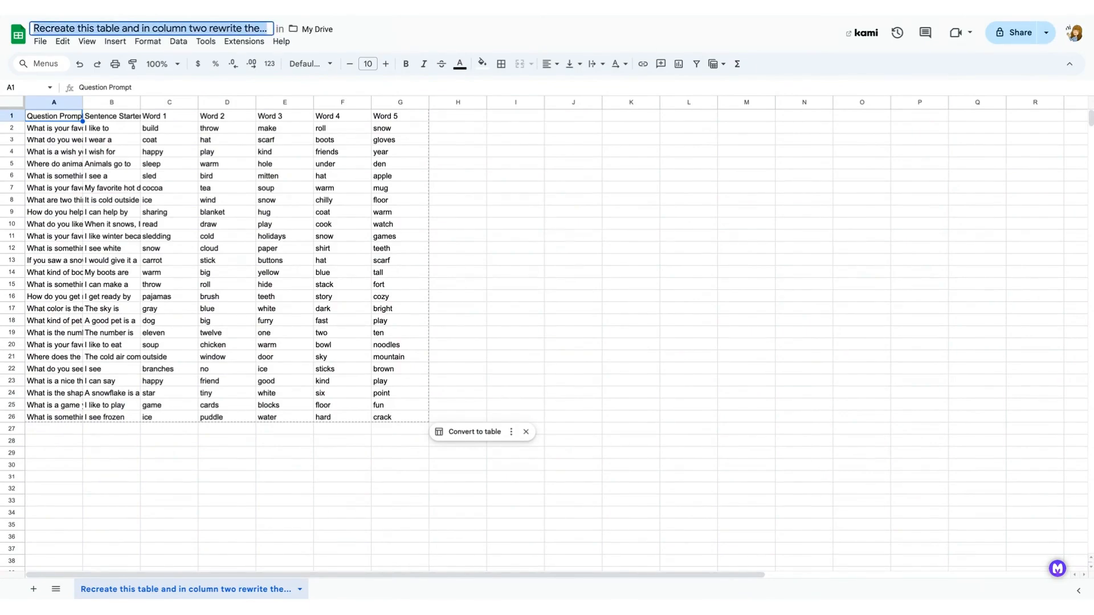
pyautogui.write('January')
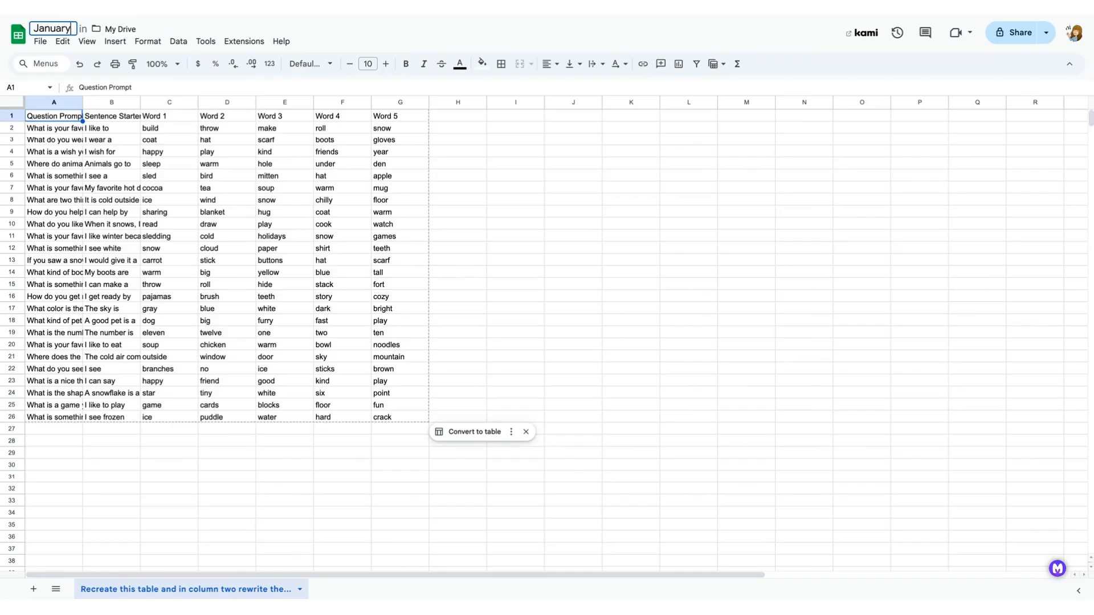
pyautogui.write(' Writing Prompts')
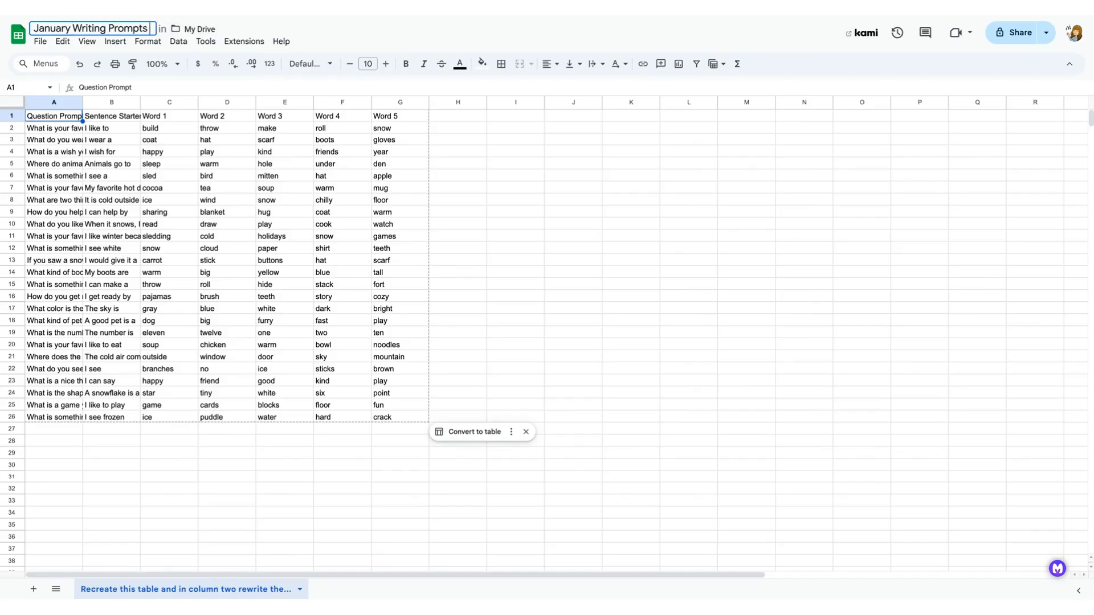
pyautogui.write(' 1st grade')
pyautogui.press('Return')
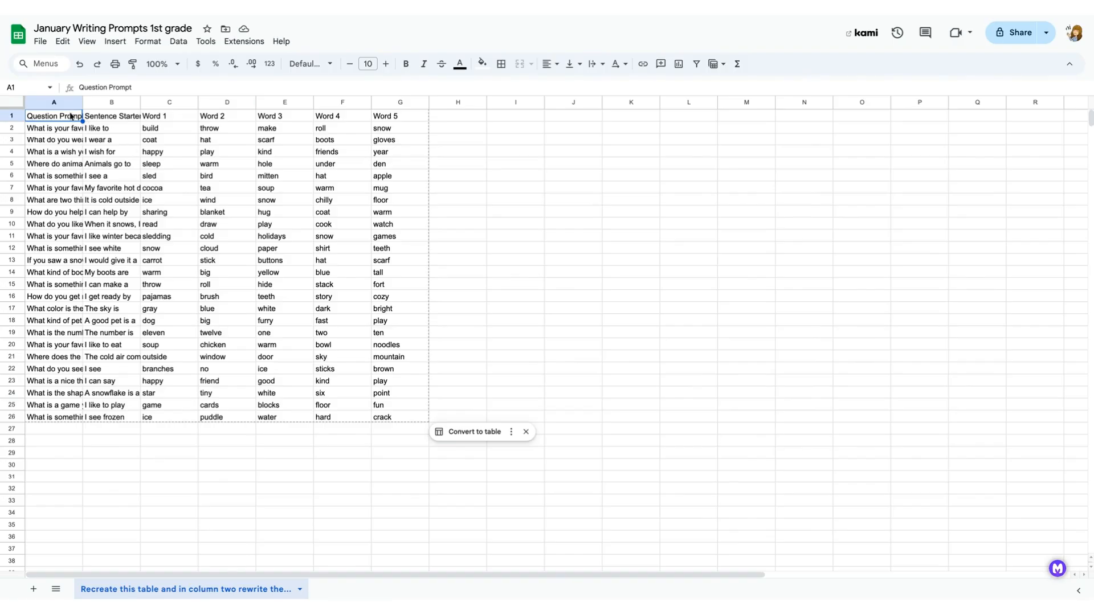
pyautogui.moveTo(67, 118); pyautogui.dragTo(417, 420)
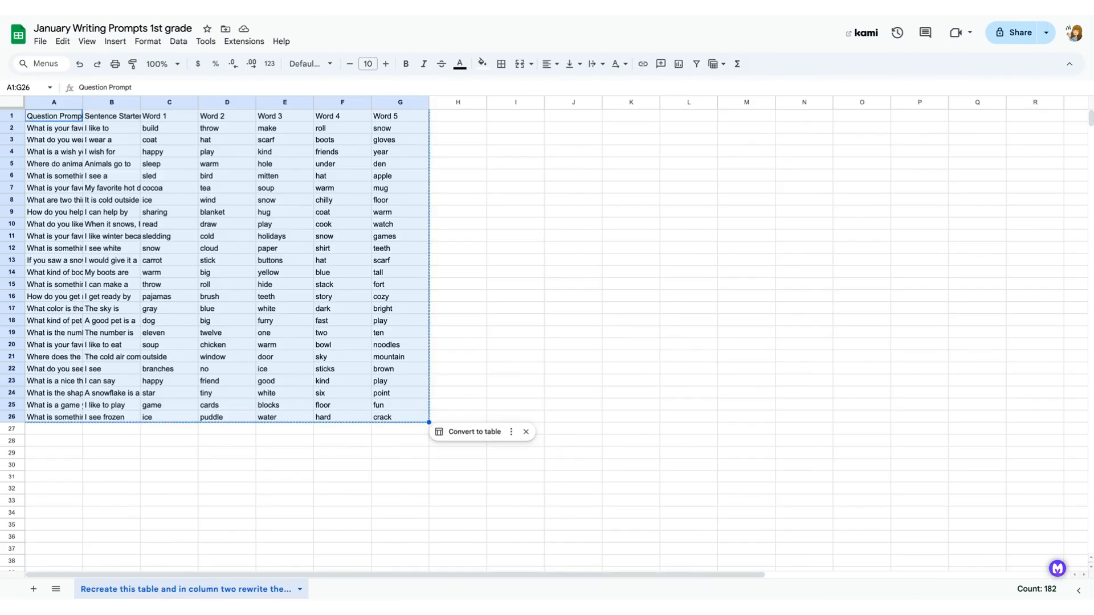
# - Switch to the Canva design "1st Grade Writing Frame Demo", search the apps for "bulk create" and open Bulk create
pyautogui.click(570, 15)
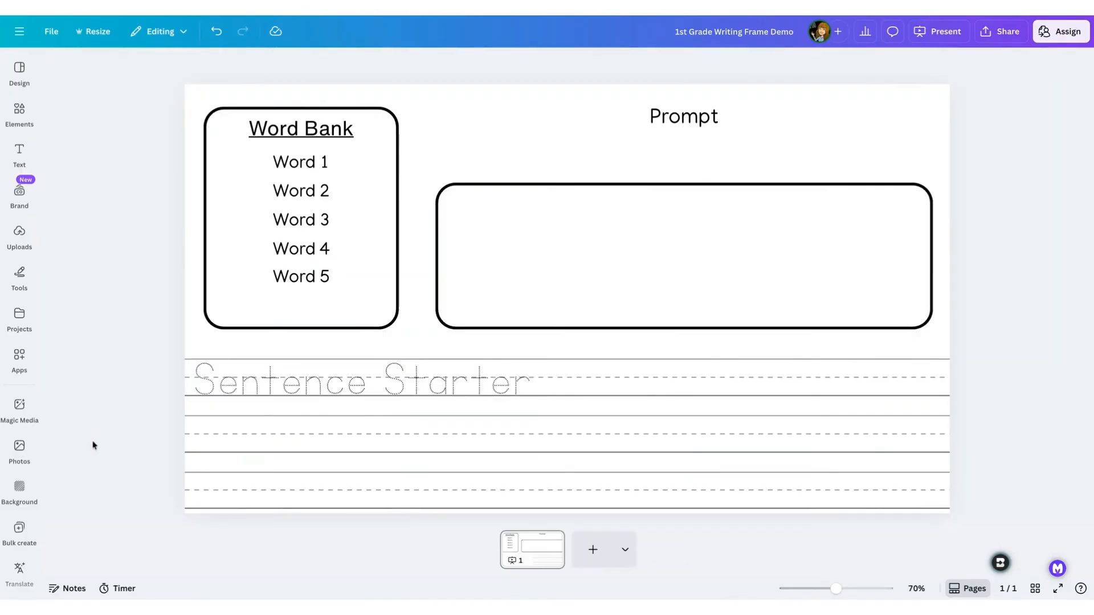
pyautogui.click(20, 359)
pyautogui.click(19, 489)
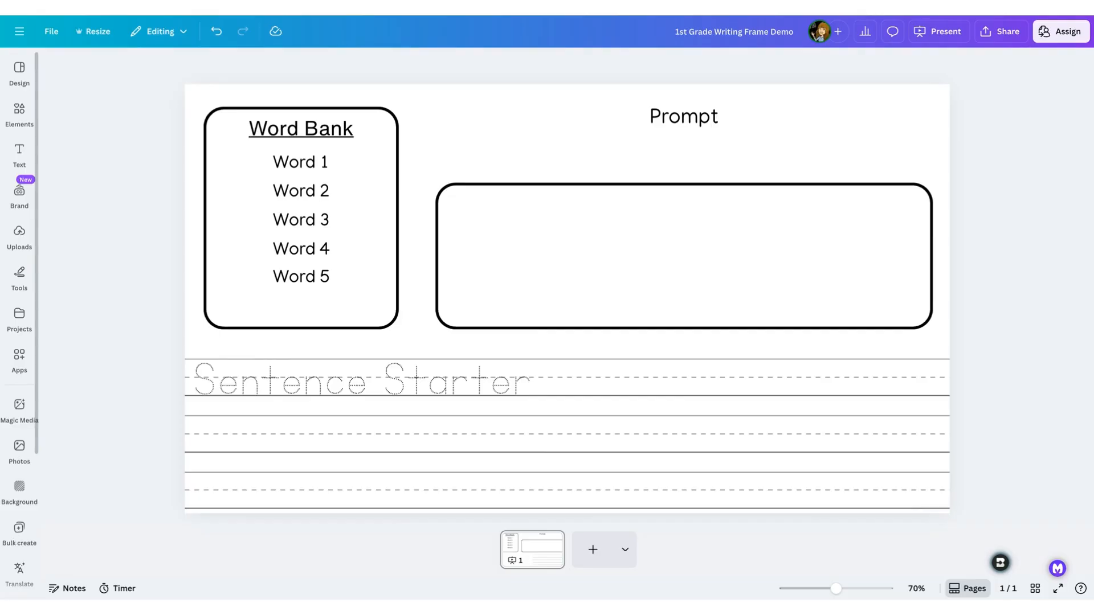
pyautogui.click(19, 357)
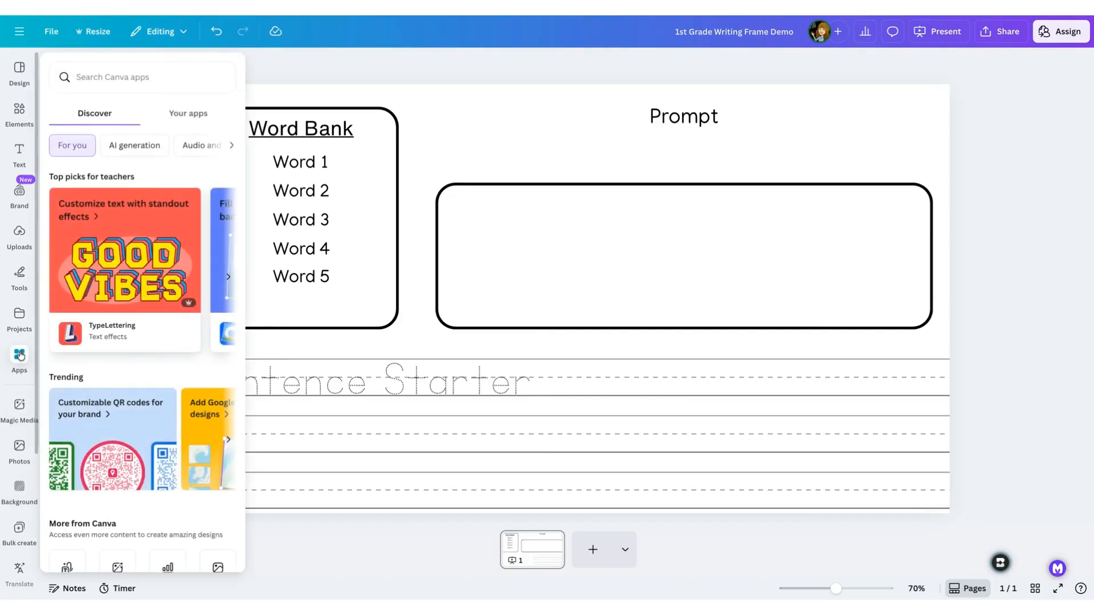
pyautogui.click(142, 67)
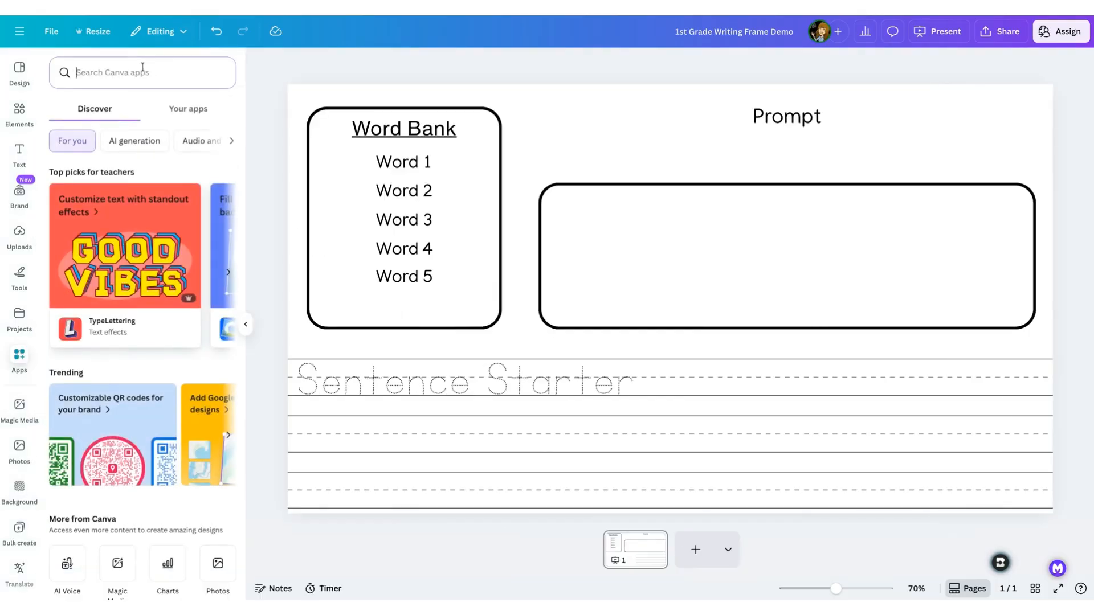
pyautogui.write('bulk create')
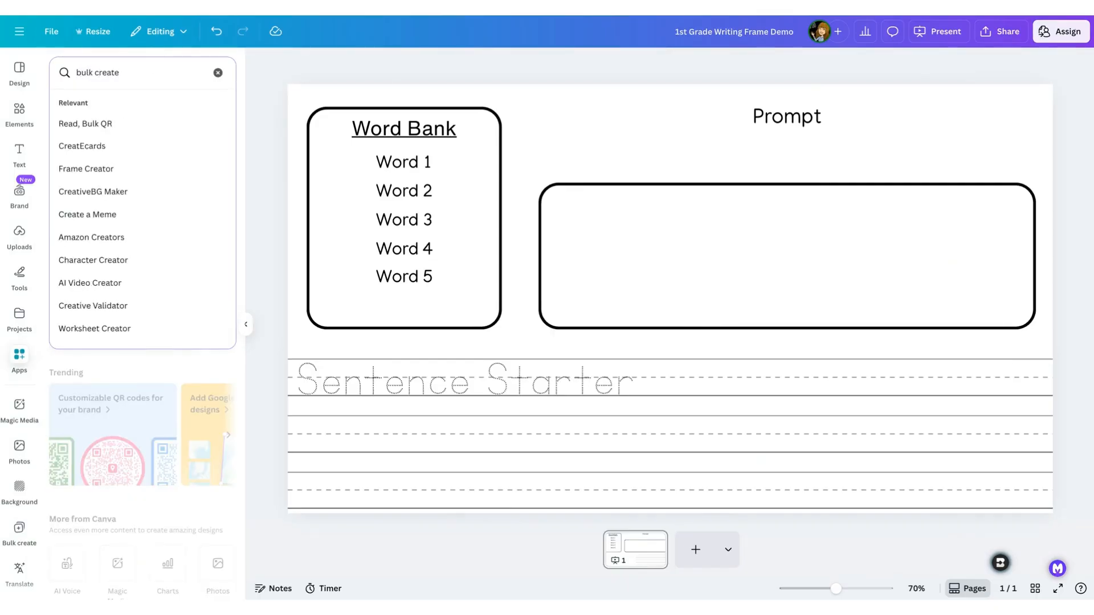
pyautogui.press('Return')
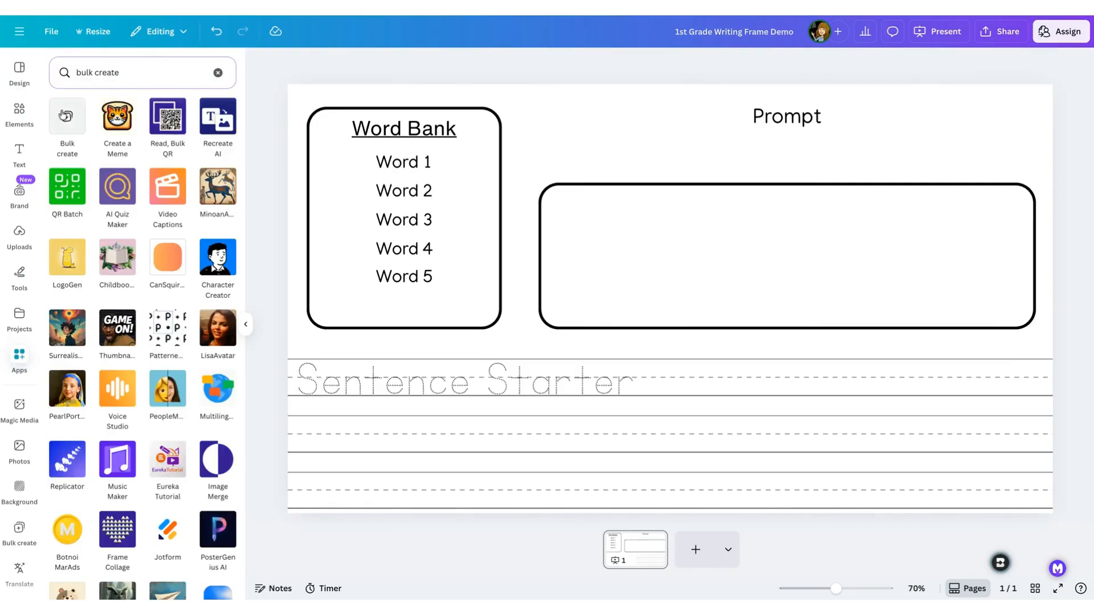
pyautogui.click(75, 137)
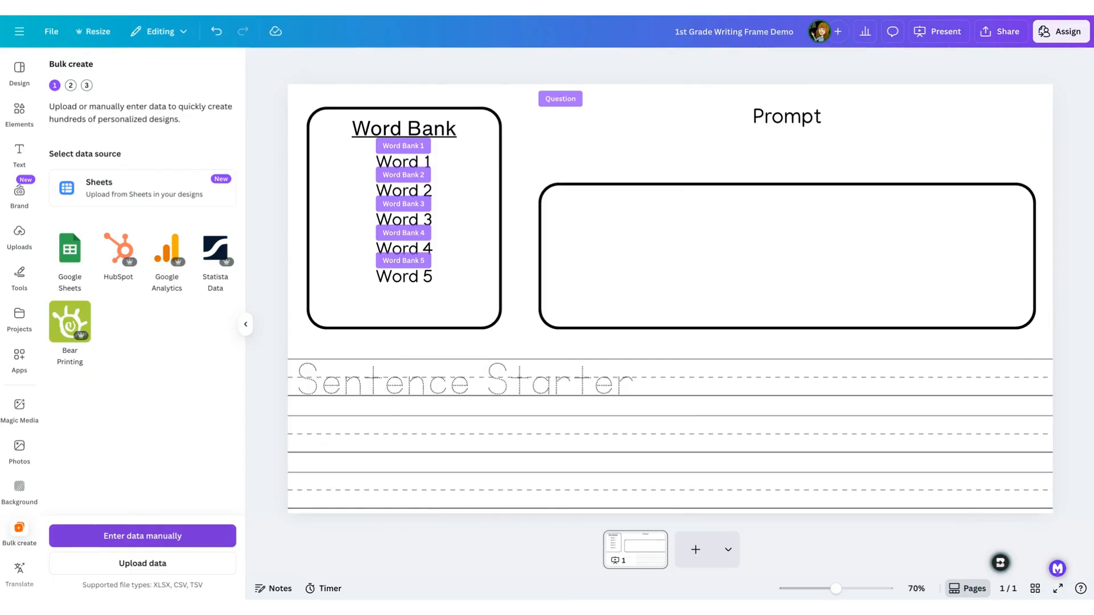
# - Enter the bulk data manually: clear the existing table, paste the copied writing prompts including their headers, and accept the data
pyautogui.click(142, 535)
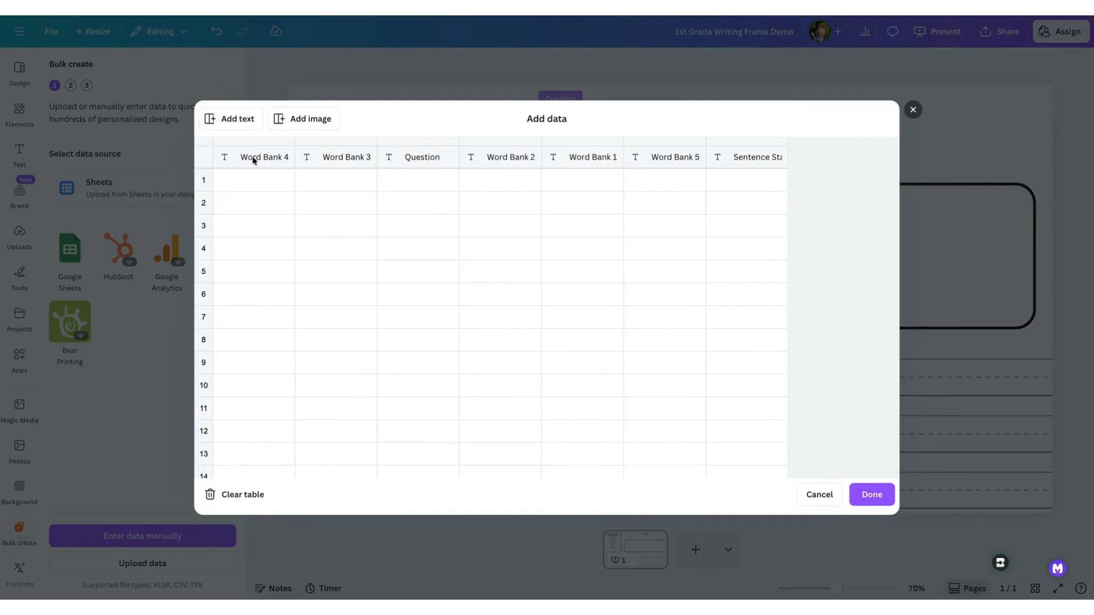
pyautogui.click(247, 494)
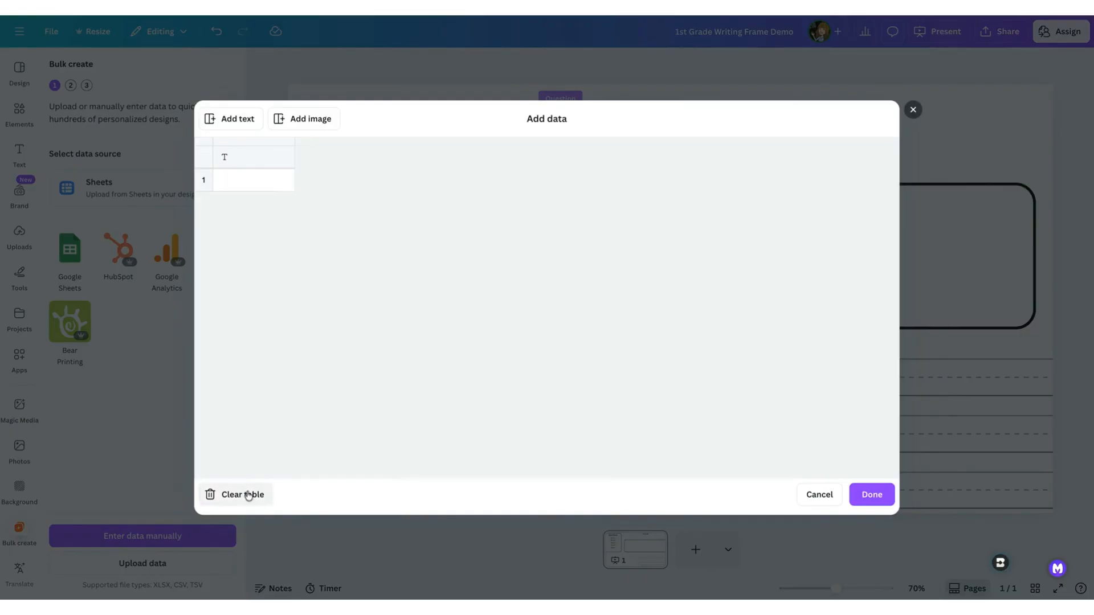
pyautogui.click(250, 159)
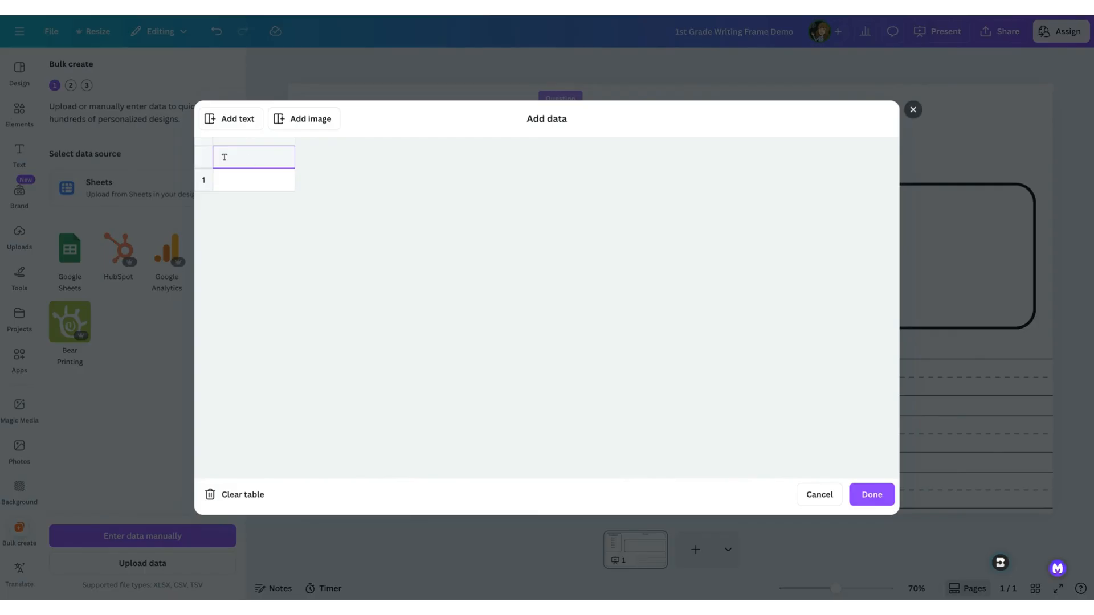
pyautogui.hotkey('ctrl', 'v')
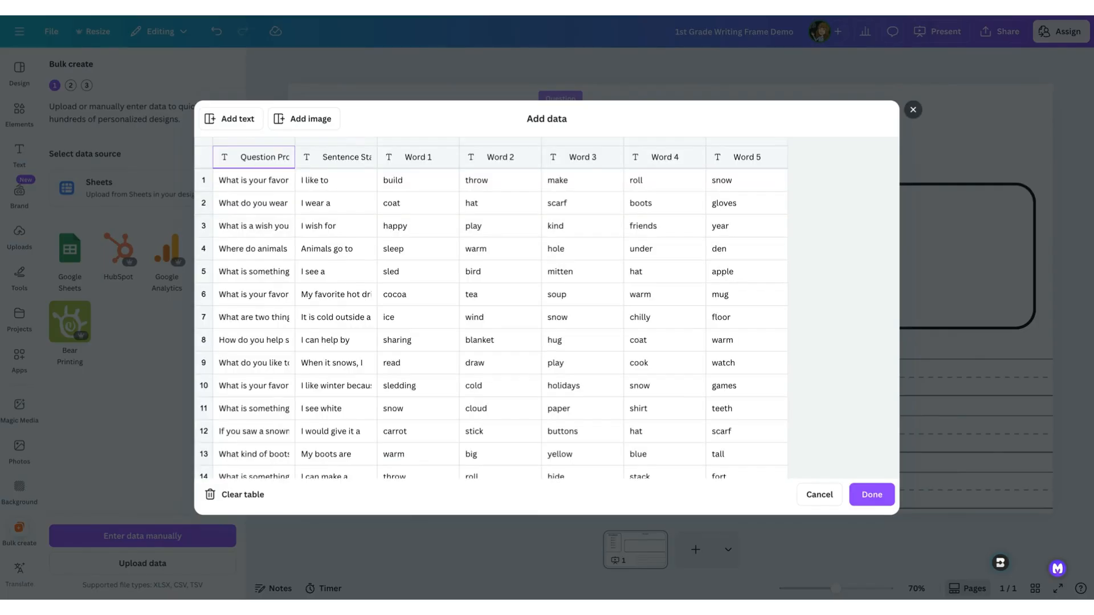
pyautogui.click(870, 495)
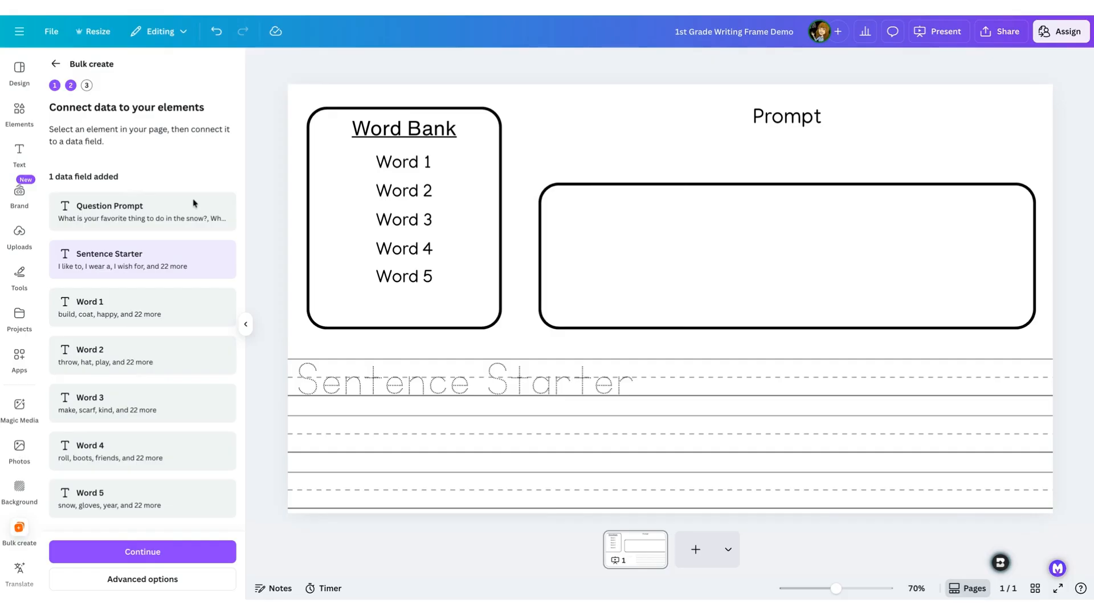
# - Connect the "Prompt" text element to the Question Prompt data field
pyautogui.click(815, 121)
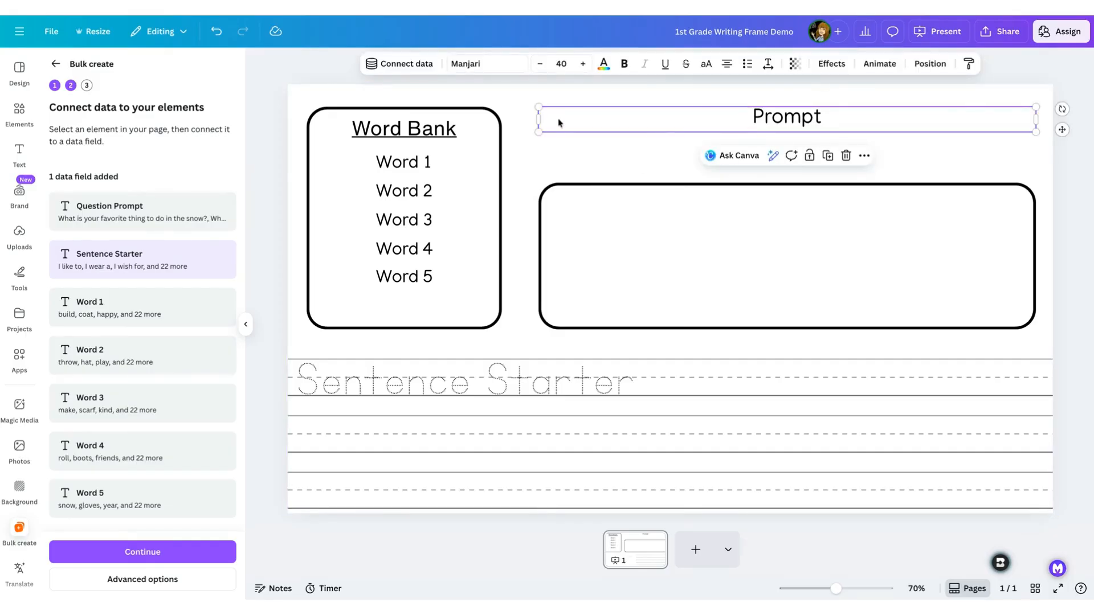
pyautogui.click(405, 64)
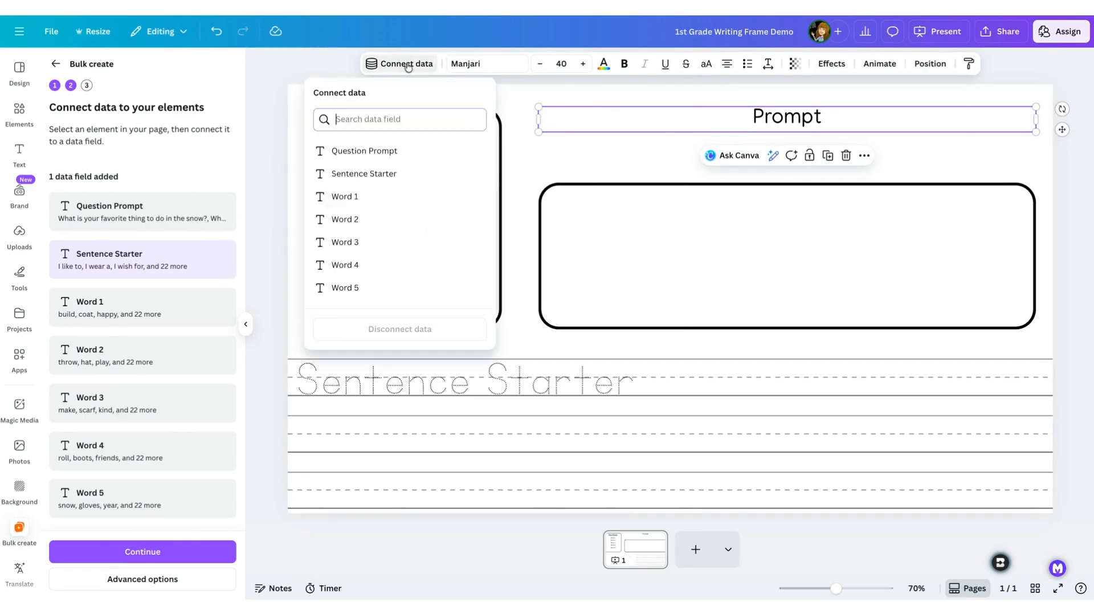
pyautogui.click(360, 153)
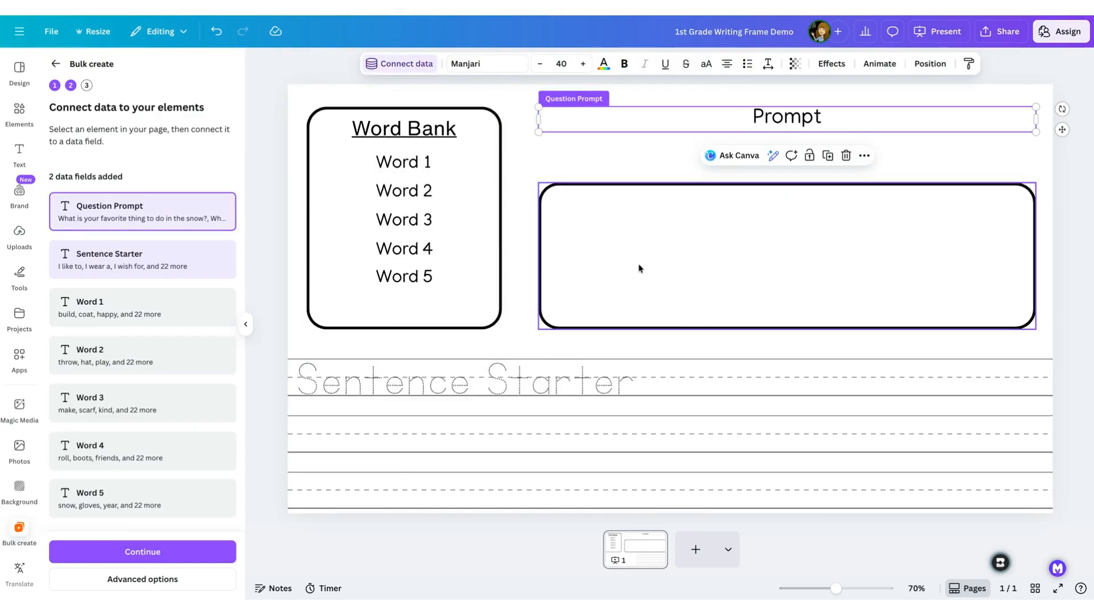
# - Connect the dotted "Sentence Starter" text element on the writing lines to the Sentence Starter data field
pyautogui.click(496, 391)
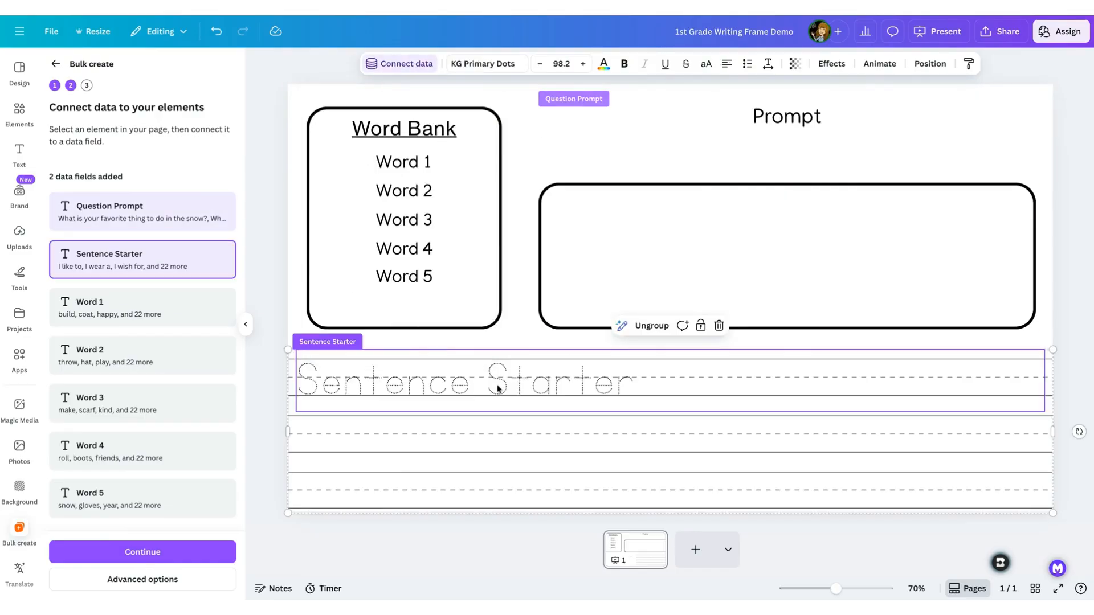
pyautogui.click(415, 63)
pyautogui.click(358, 177)
# - Connect the first two Word Bank entries to the Word 1 and Word 2 data fields
pyautogui.click(399, 164)
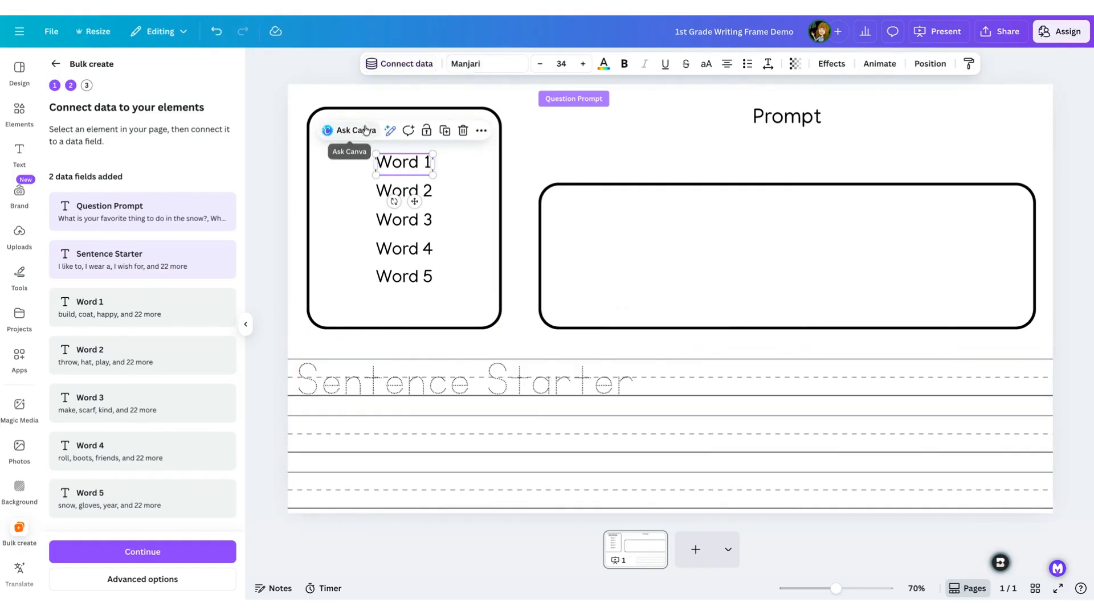
pyautogui.click(406, 64)
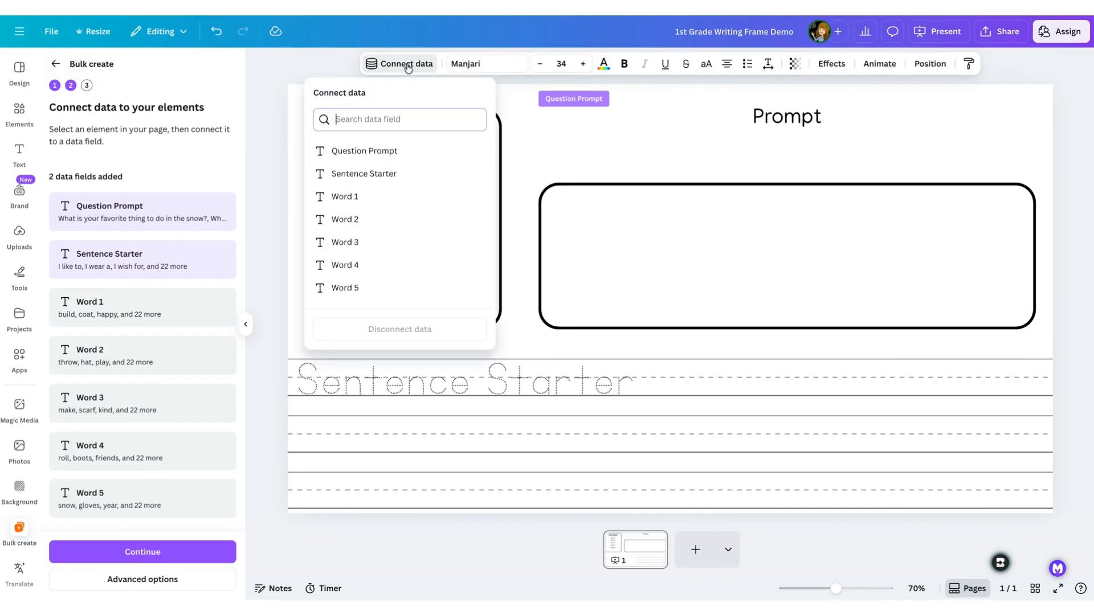
pyautogui.click(339, 198)
pyautogui.click(402, 192)
pyautogui.click(401, 69)
pyautogui.click(345, 219)
# - Connect the third and fourth Word Bank entries to the Word 3 and Word 4 data fields
pyautogui.click(393, 222)
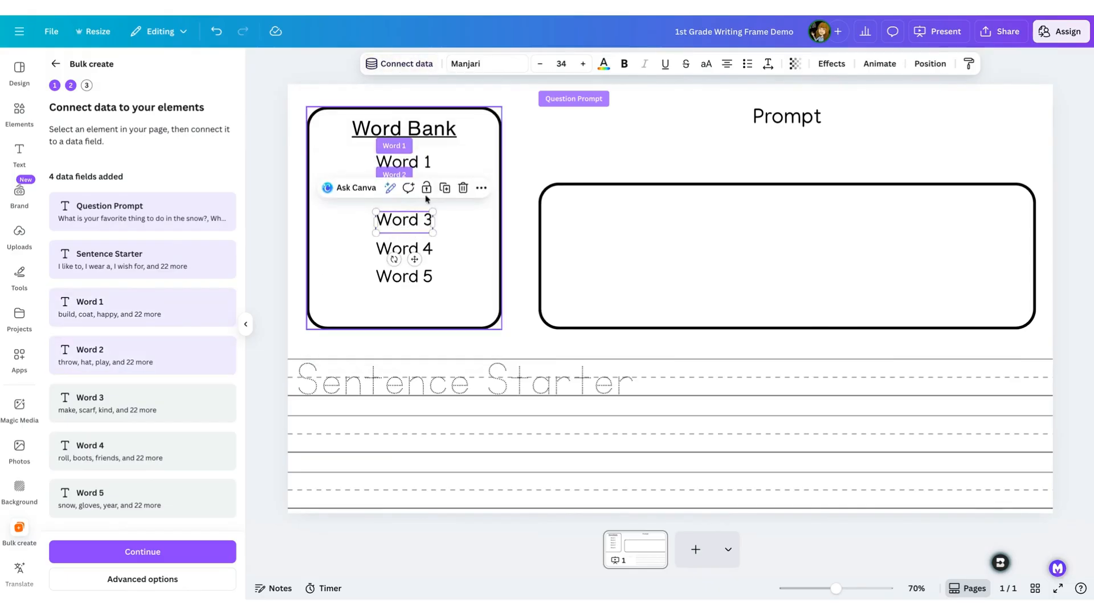
pyautogui.click(406, 64)
pyautogui.click(352, 242)
pyautogui.click(426, 249)
pyautogui.click(391, 70)
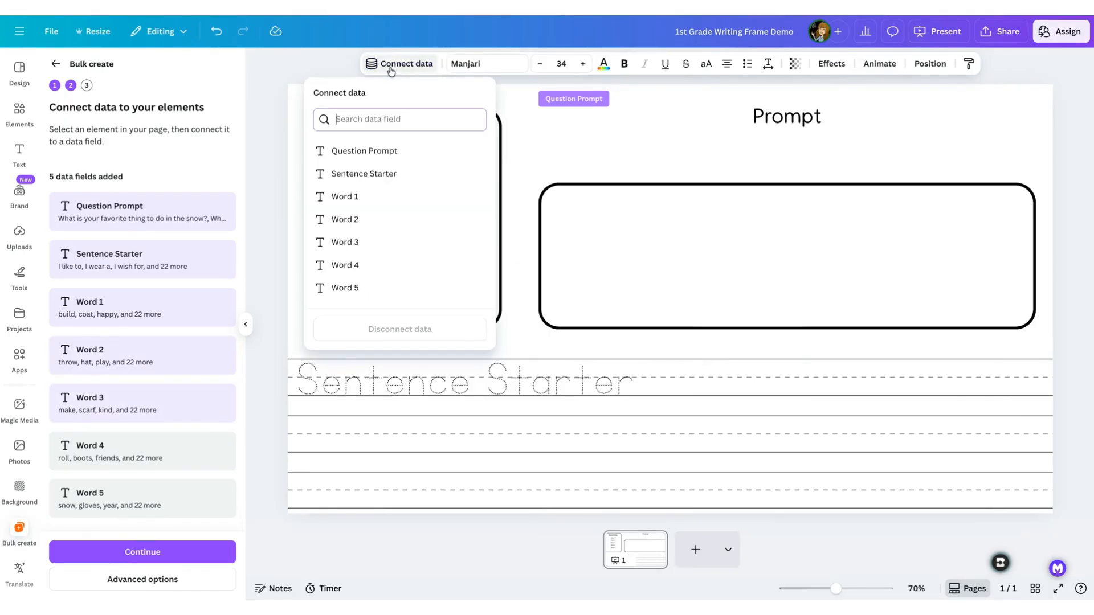
pyautogui.click(345, 265)
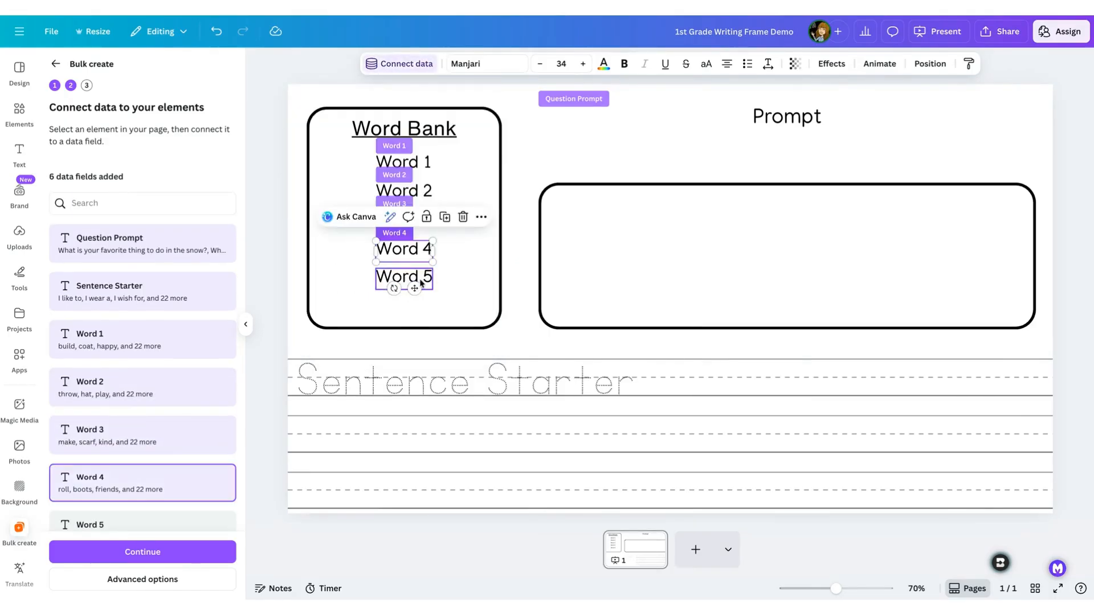
# - Connect the last Word Bank entry to the Word 5 data field and continue to applying the data
pyautogui.click(421, 280)
pyautogui.click(402, 63)
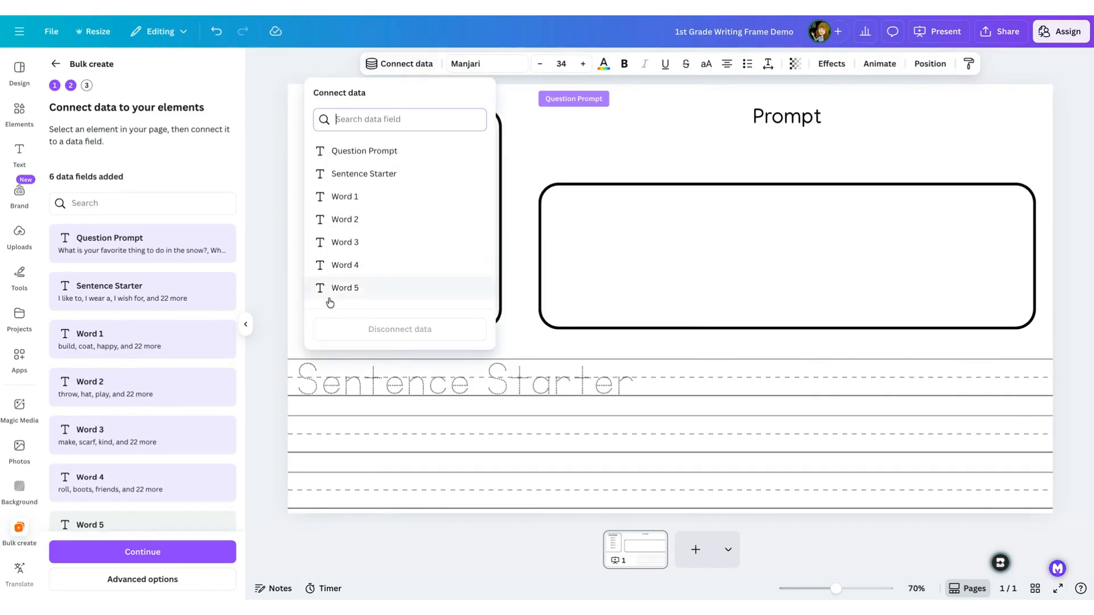
pyautogui.click(345, 288)
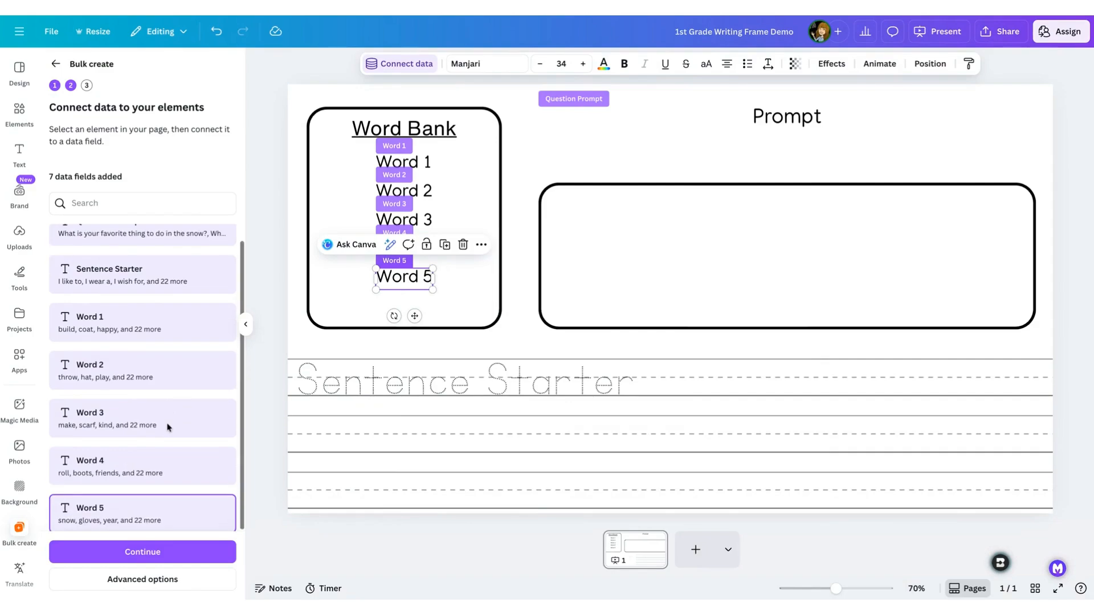
pyautogui.scroll(1, 166, 425)
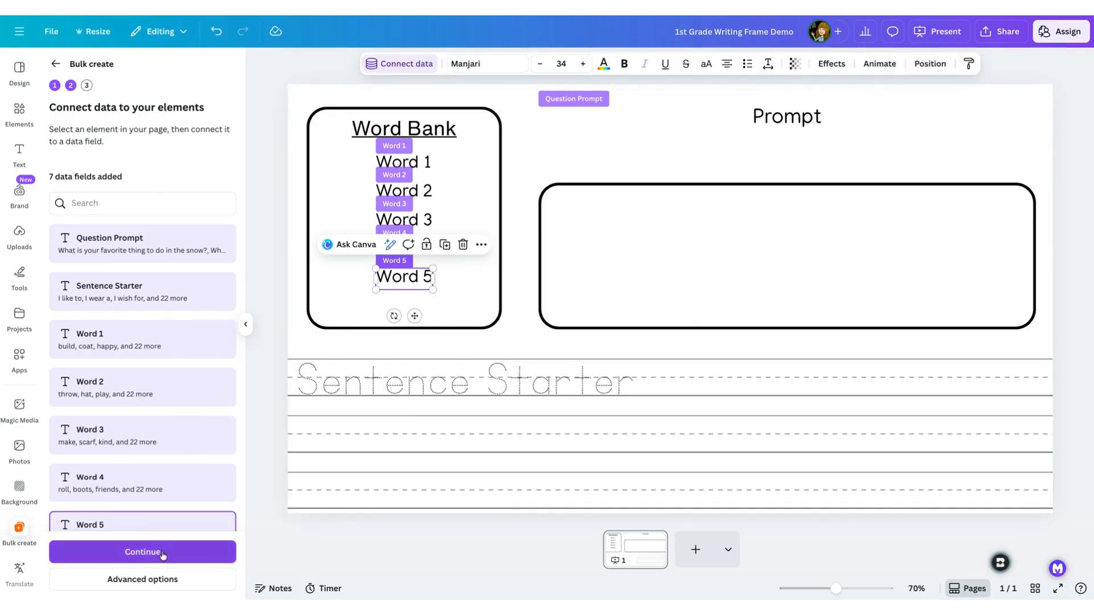
pyautogui.click(142, 552)
# - Create 25 designs from all the selected prompt rows and open the resulting design
pyautogui.scroll(-3, 168, 421)
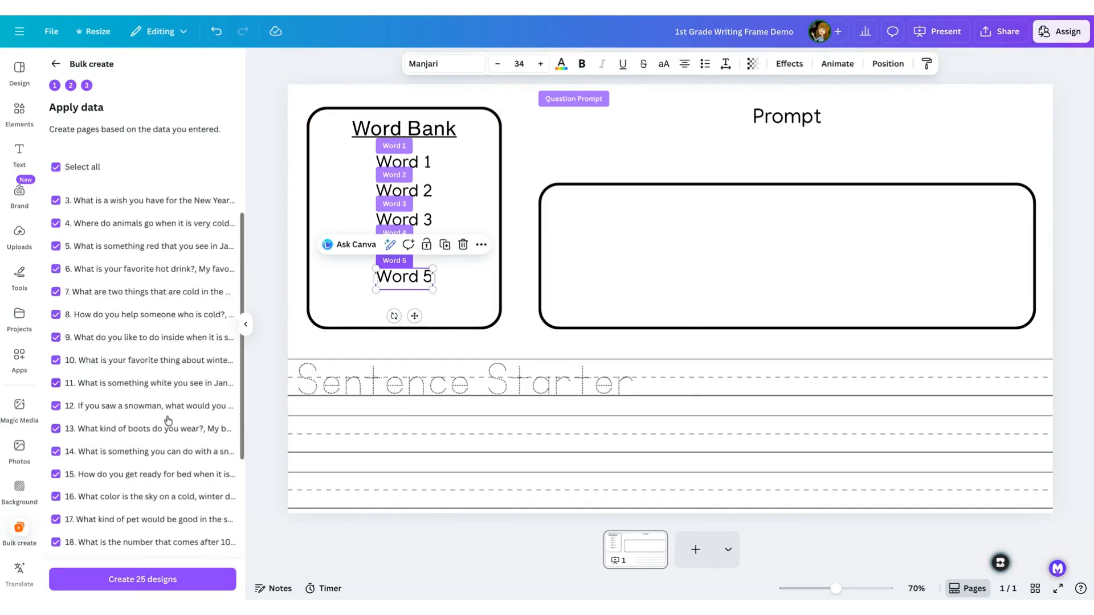
pyautogui.scroll(-2, 169, 420)
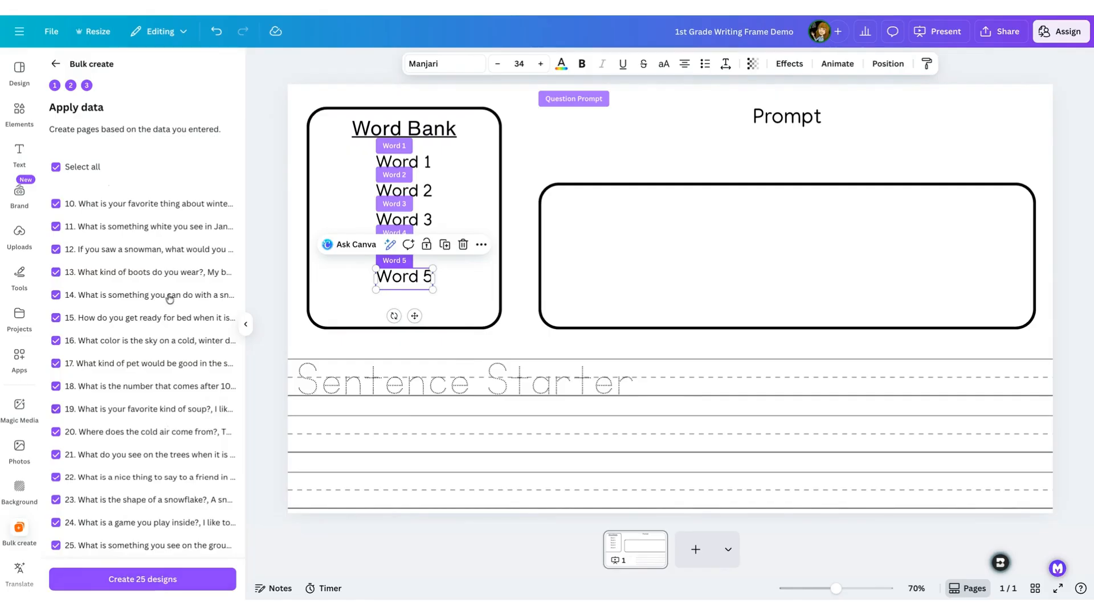
pyautogui.scroll(5, 64, 240)
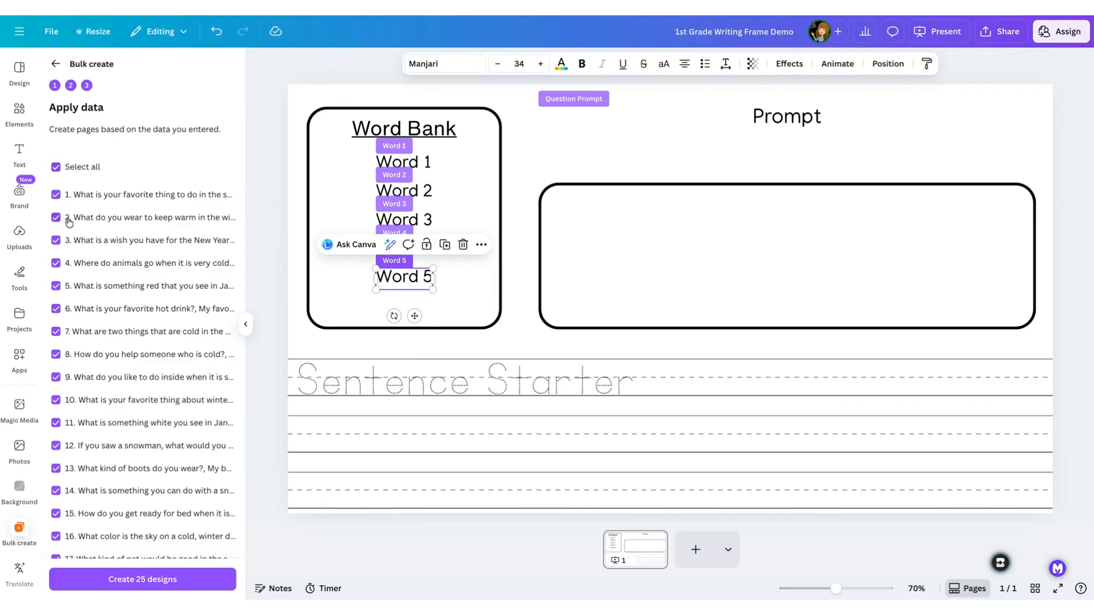
pyautogui.scroll(-3, 69, 222)
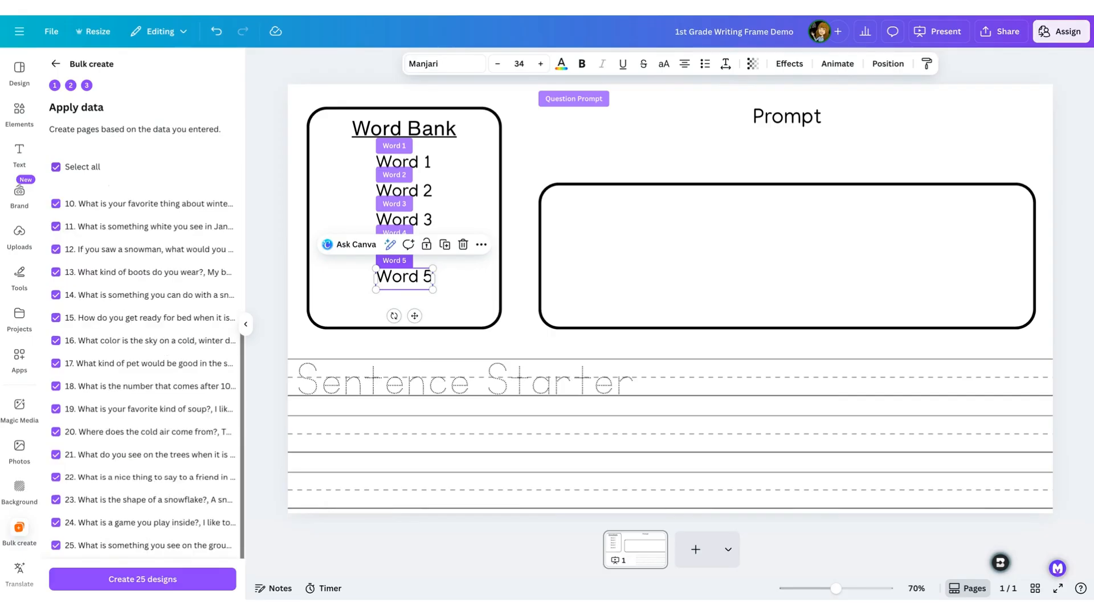
pyautogui.click(109, 585)
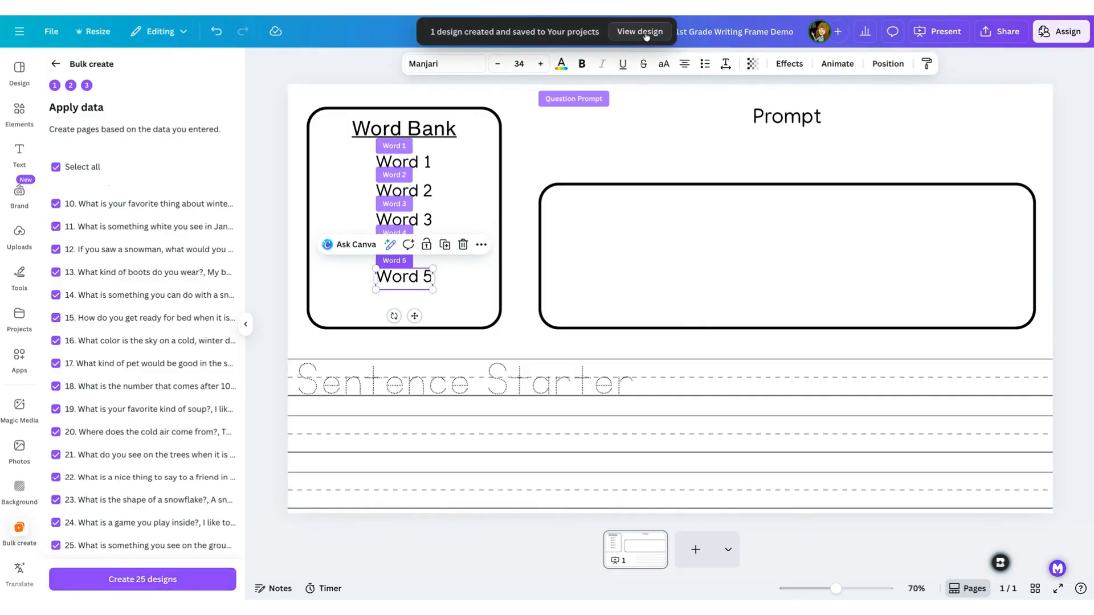
pyautogui.click(650, 32)
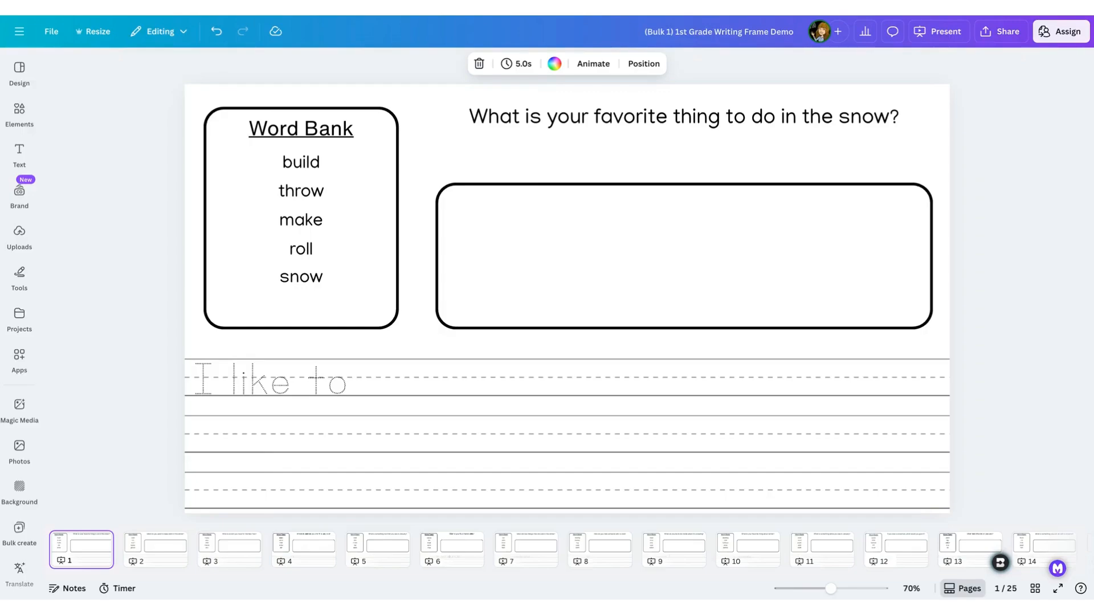
# - Page through pages 2 to 10 of the new design to check their prompts, word banks and sentence starters
pyautogui.click(156, 548)
pyautogui.click(230, 549)
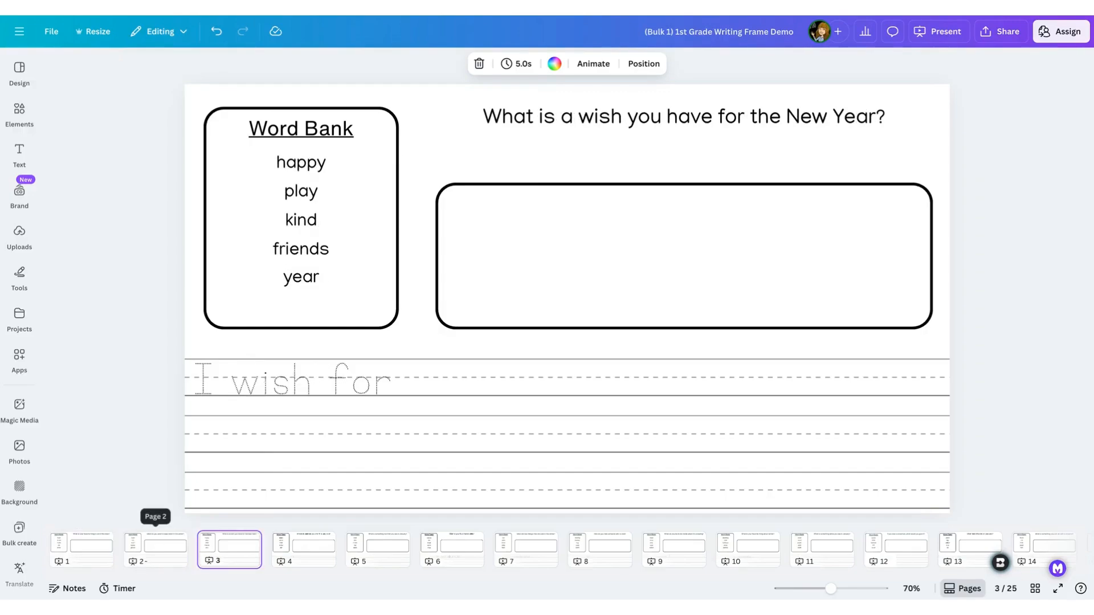
pyautogui.press('Right')
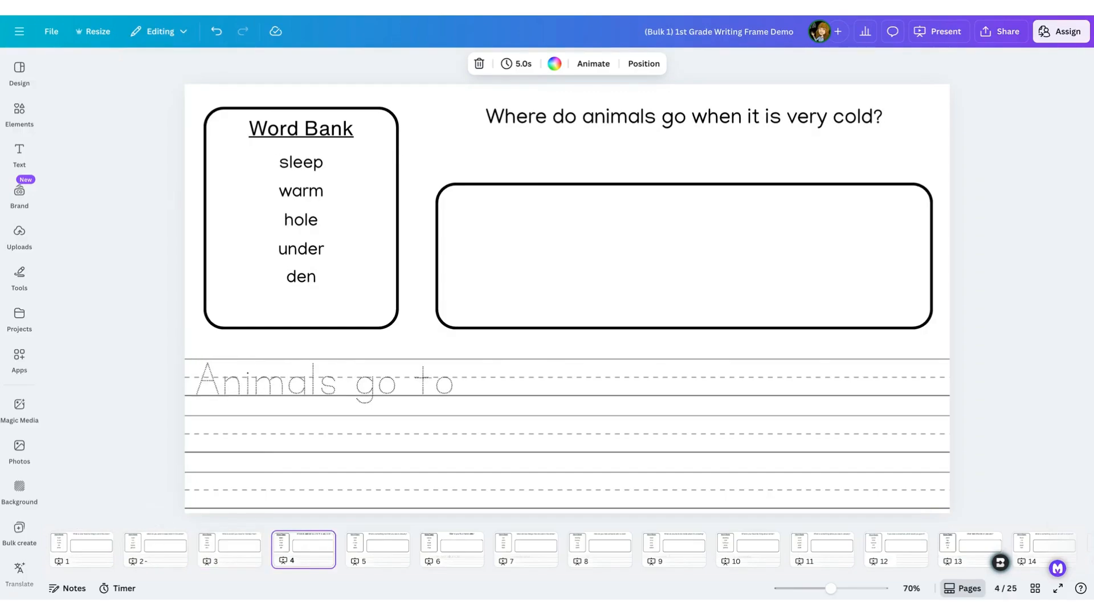
pyautogui.press('Right')
pyautogui.press('Right')
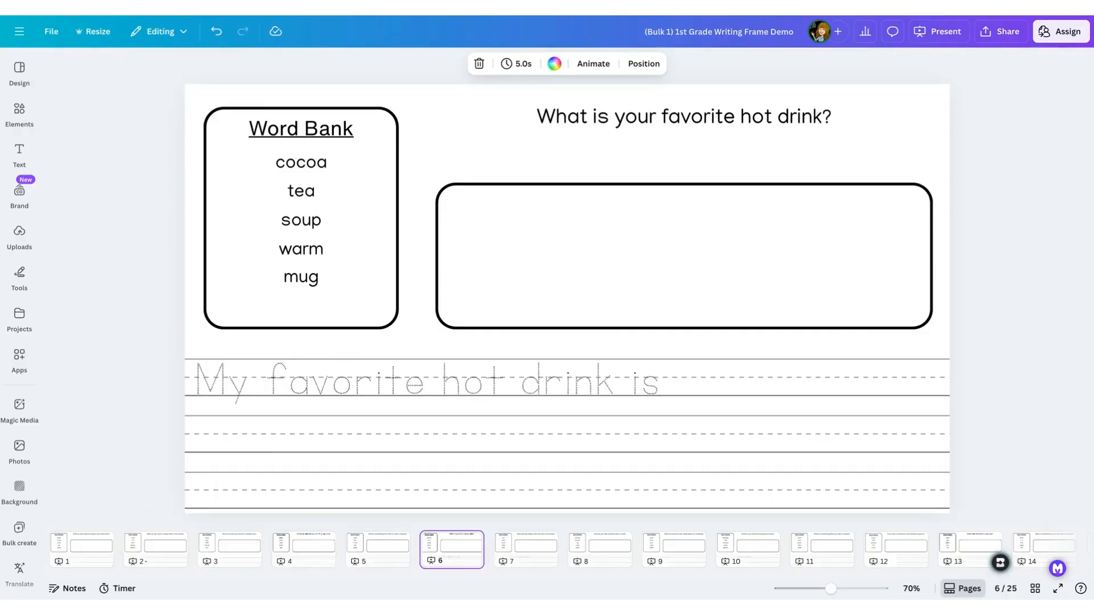
pyautogui.press('Right')
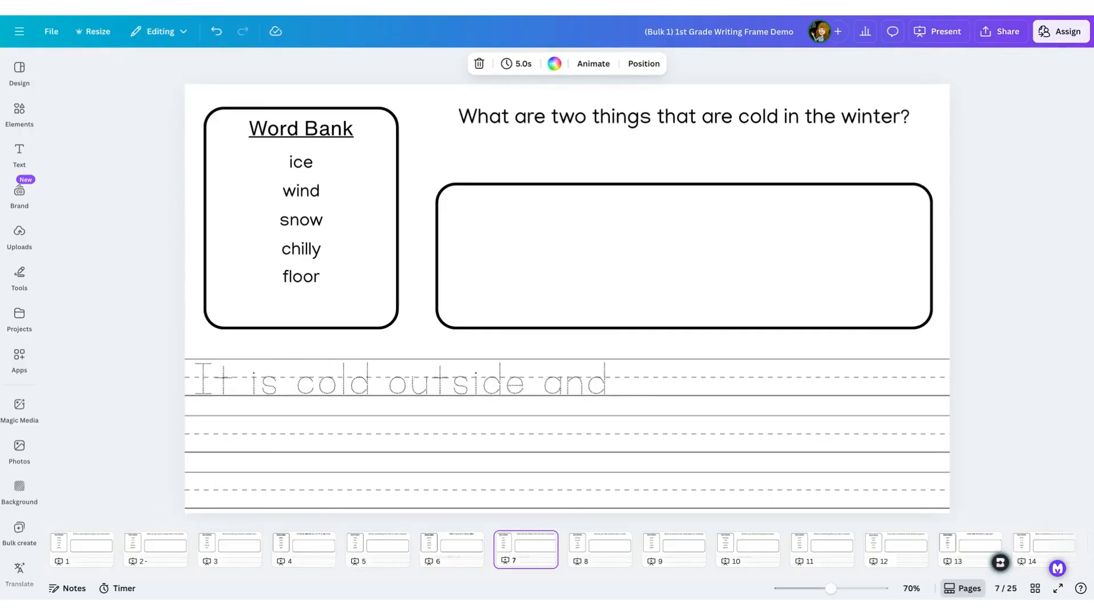
pyautogui.press('Right')
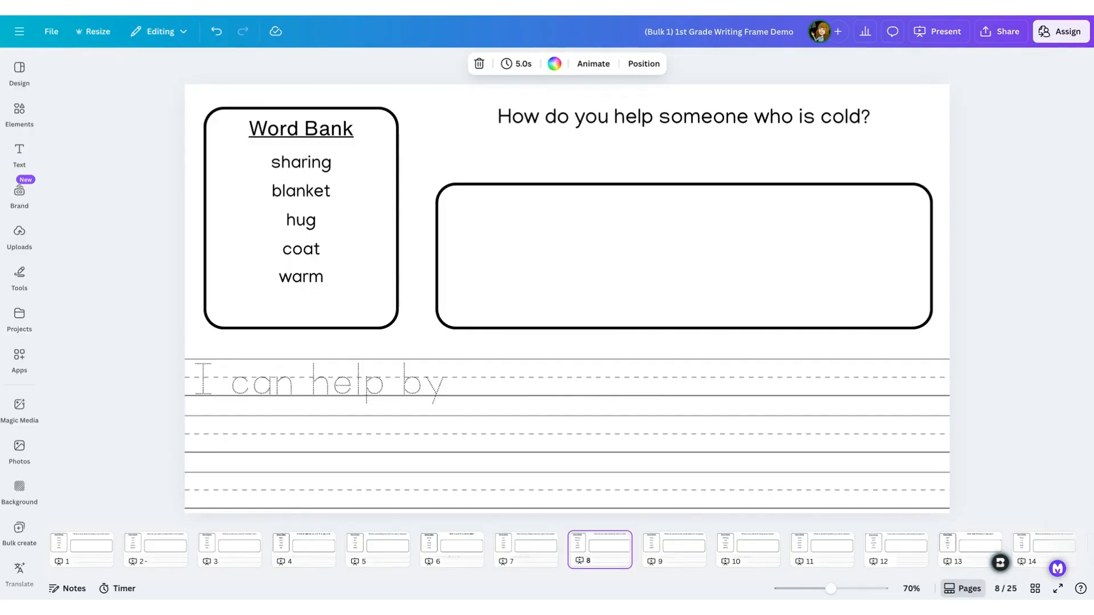
pyautogui.press('Right')
pyautogui.press('Right')
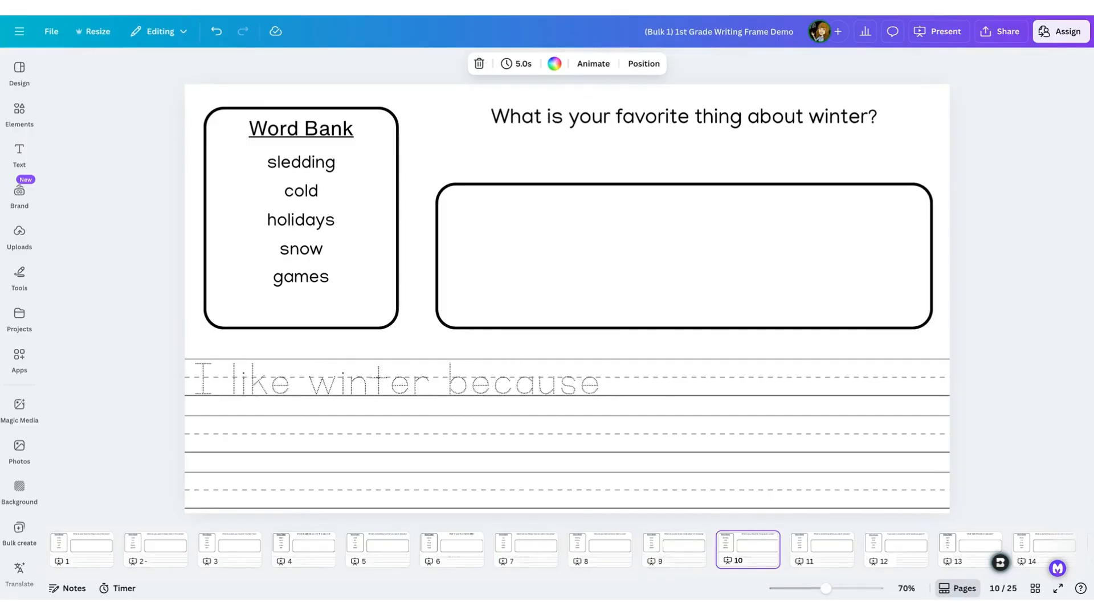
# - Select the question prompt, word bank entries and sentence starter text on page 10 to check that they are editable
pyautogui.click(637, 116)
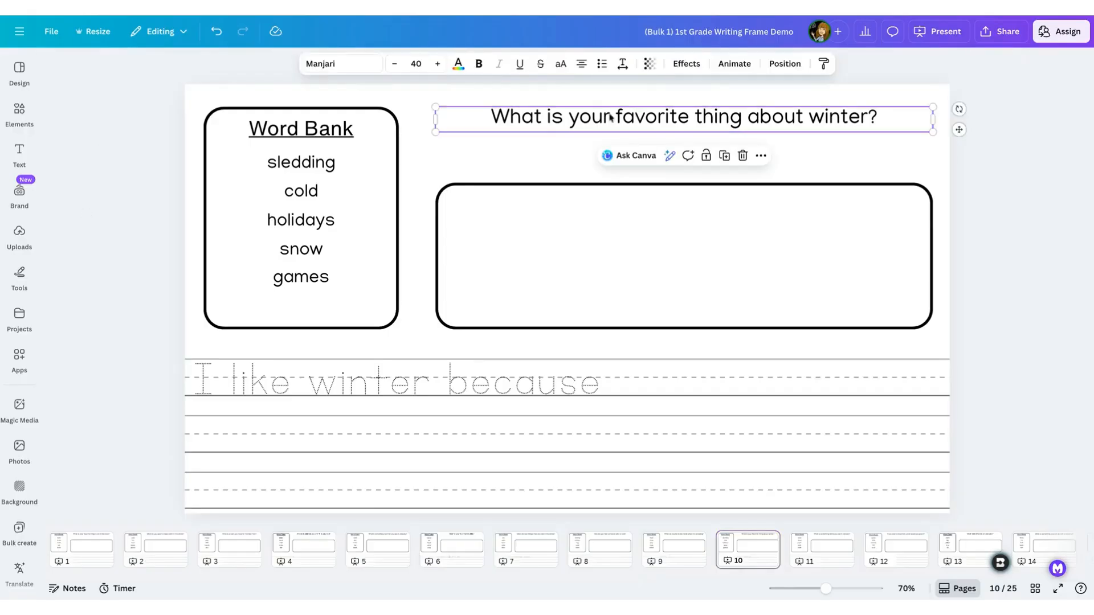
pyautogui.click(288, 165)
pyautogui.click(297, 195)
pyautogui.click(391, 374)
pyautogui.doubleClick(391, 376)
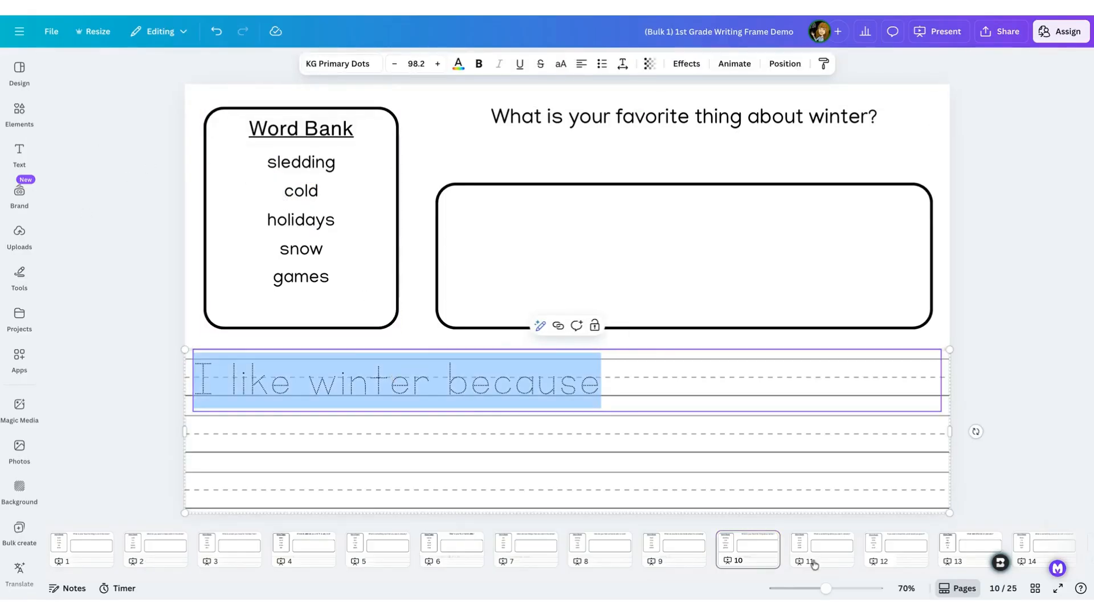
# - Look through pages 11 to 15 to check the remaining filled-in writing frames
pyautogui.click(833, 553)
pyautogui.press('Right')
pyautogui.press('Right')
pyautogui.press('Right')
pyautogui.press('Right')
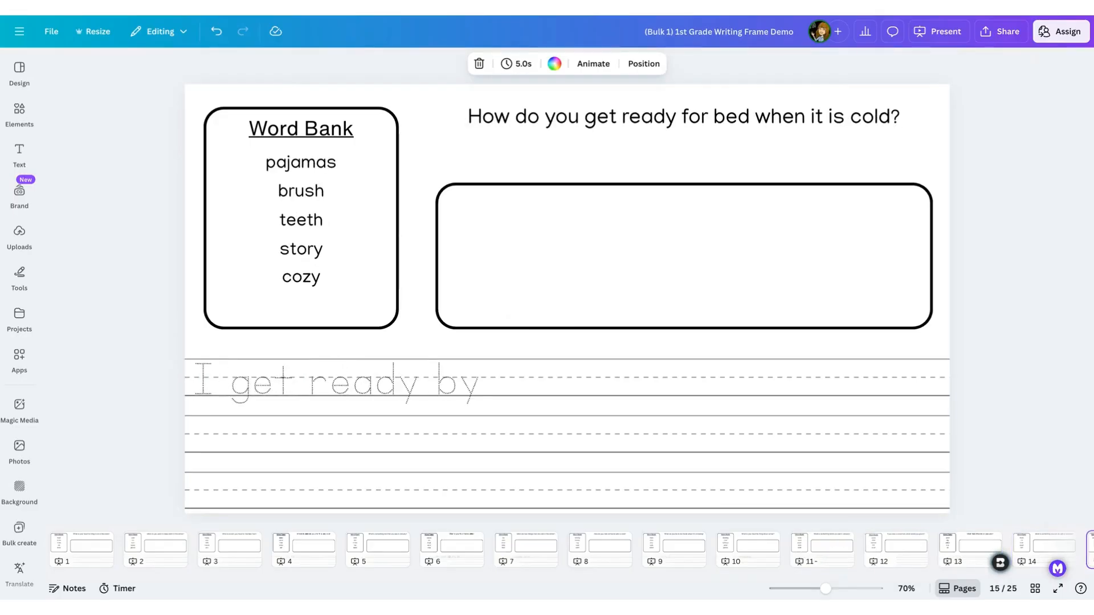